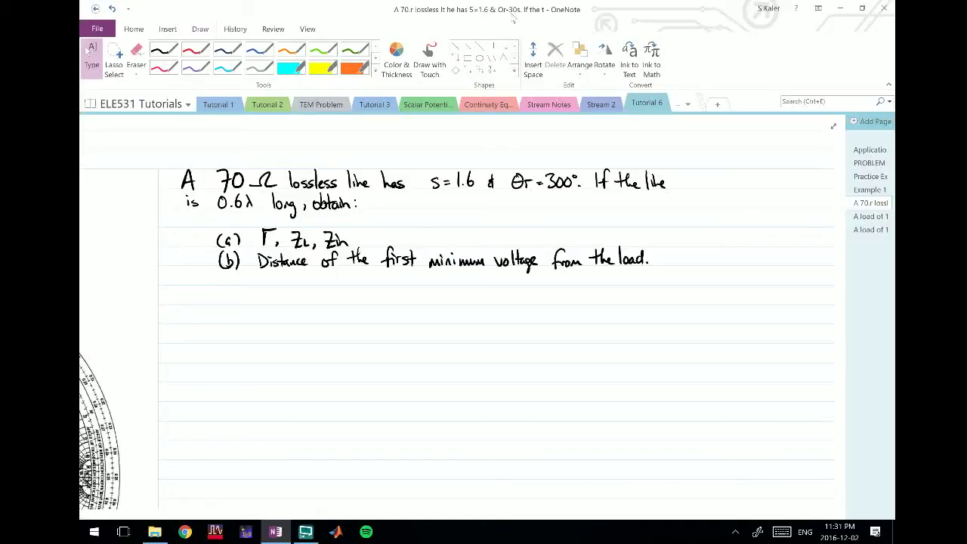
Mark the s = 1.6 point where the blue circle crosses the Smith chart's horizontal axis in red and label it S
left_click(164, 50)
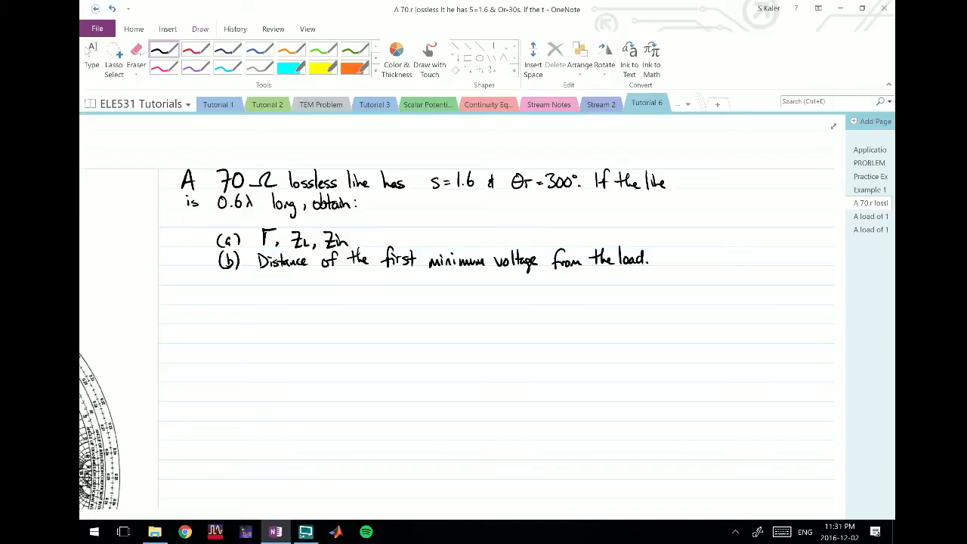
left_click_drag(496, 399, 750, 322)
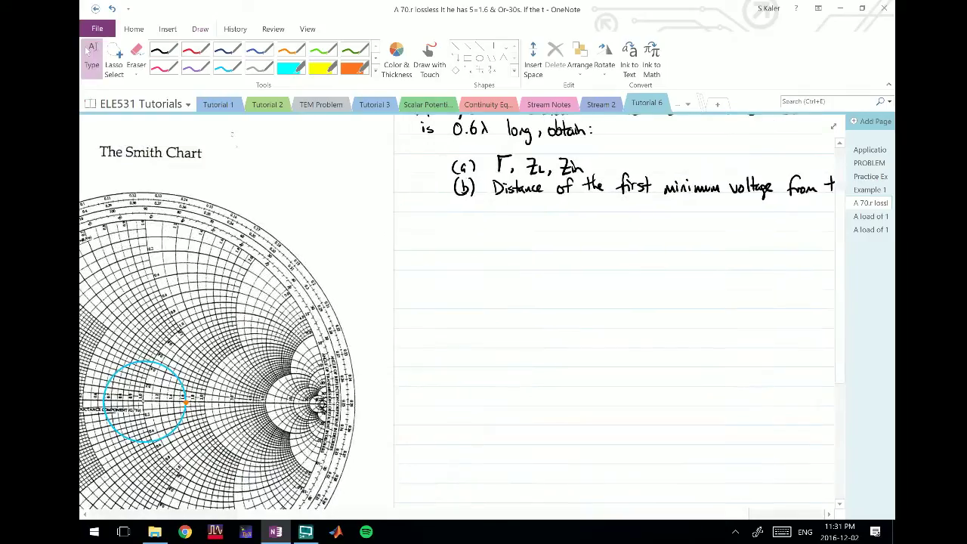
scroll(253, 343, "up", 3)
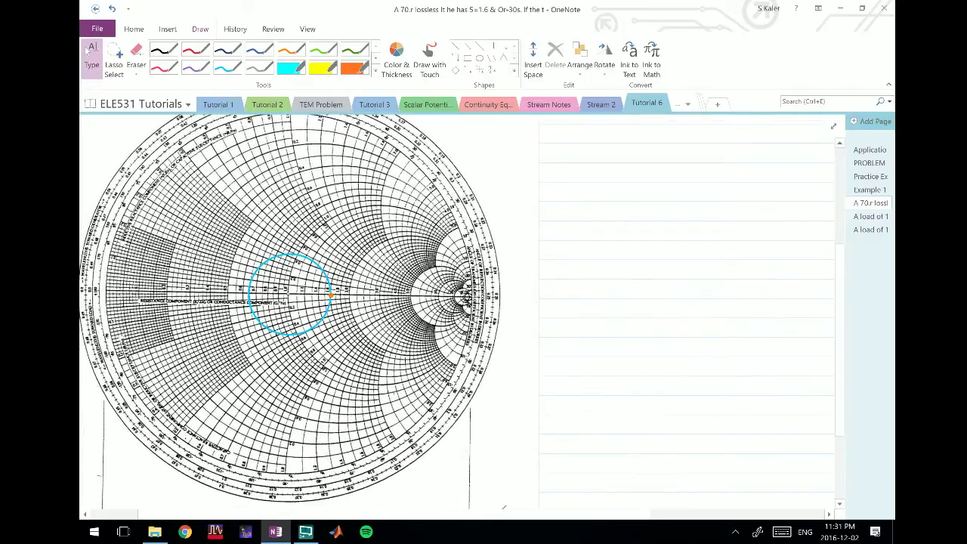
left_click(285, 56)
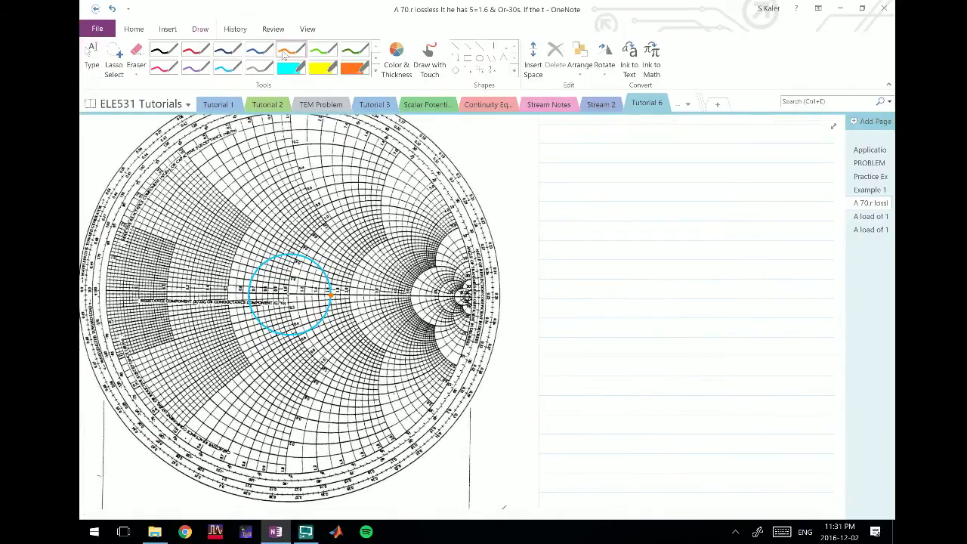
scroll(294, 316, "down", 2)
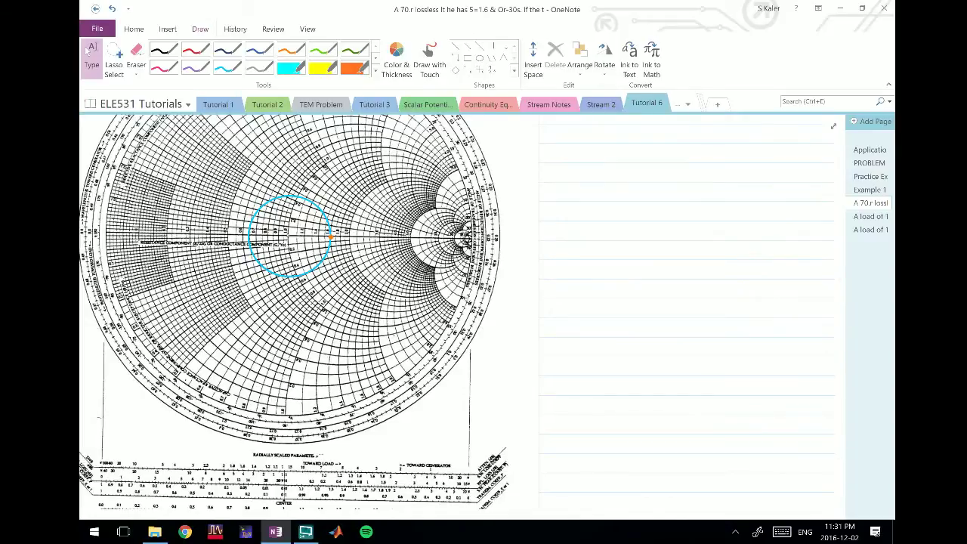
left_click(291, 50)
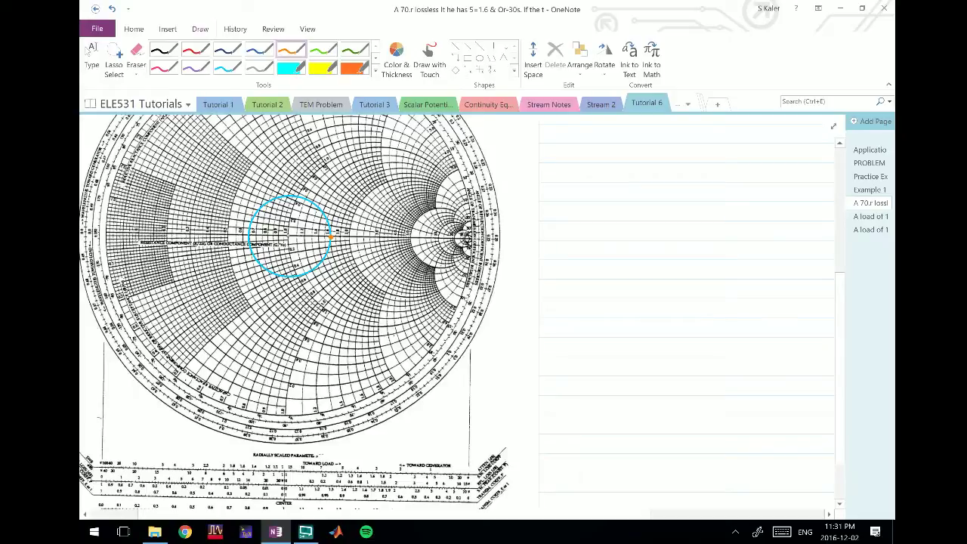
left_click(195, 50)
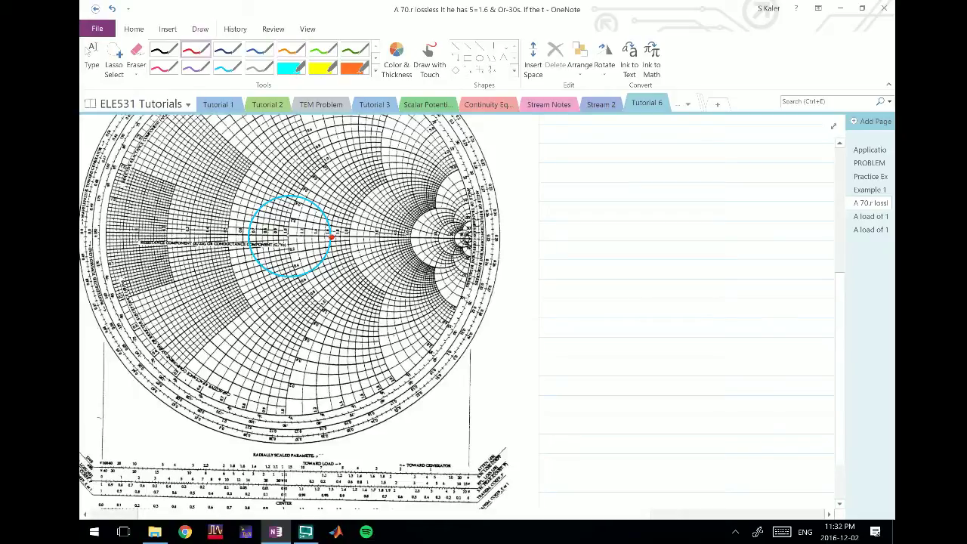
left_click_drag(346, 248, 340, 260)
left_click(89, 51)
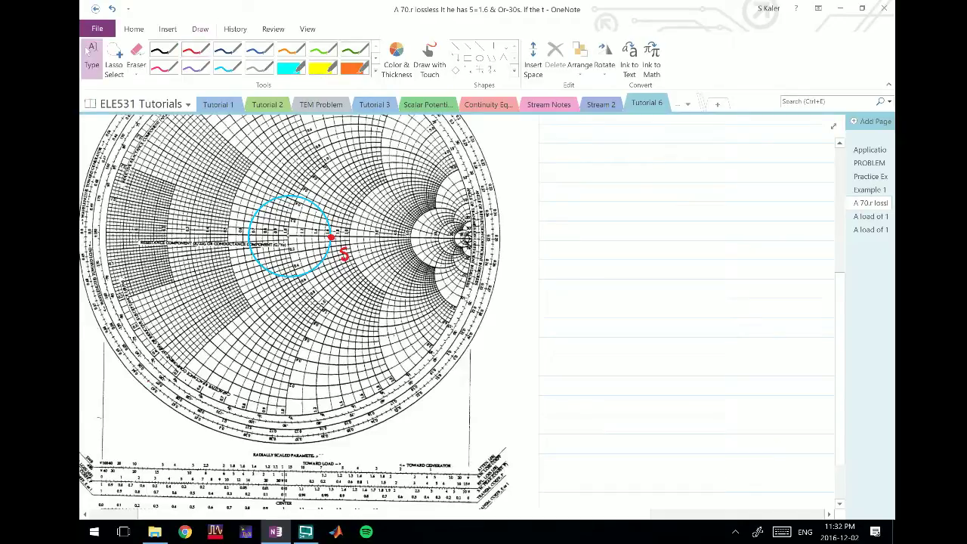
Check the reflection angle θr given in the problem statement and compare it with the angle scale around the Smith chart
scroll(461, 313, "up", 3)
scroll(460, 313, "right", 3)
scroll(453, 302, "up", 3)
scroll(453, 302, "right", 3)
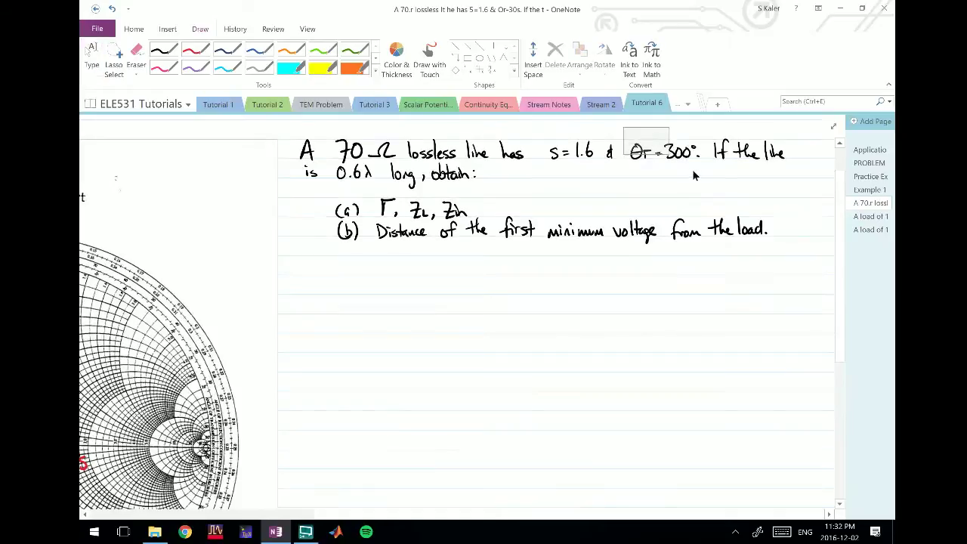
left_click_drag(623, 127, 702, 176)
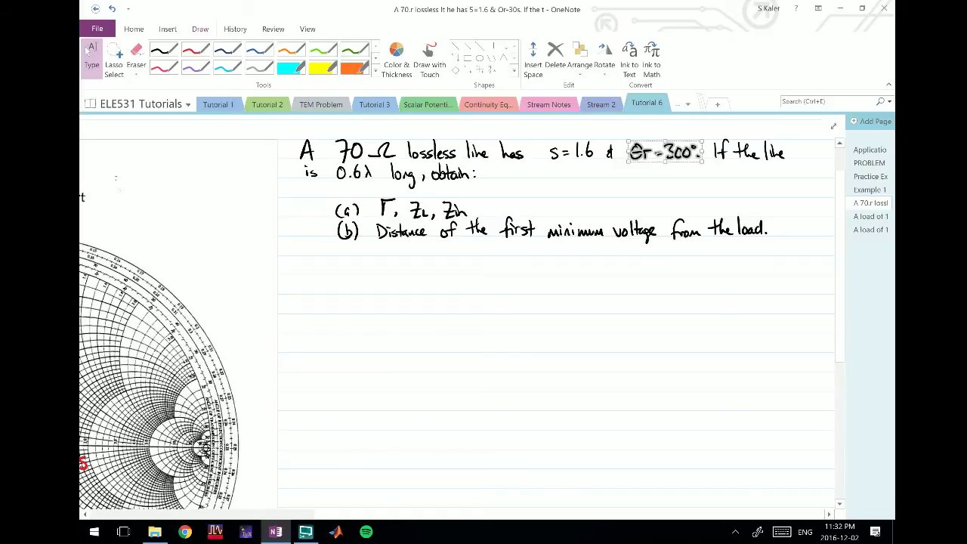
key("Escape")
scroll(462, 312, "down", 4)
scroll(462, 311, "left", 6)
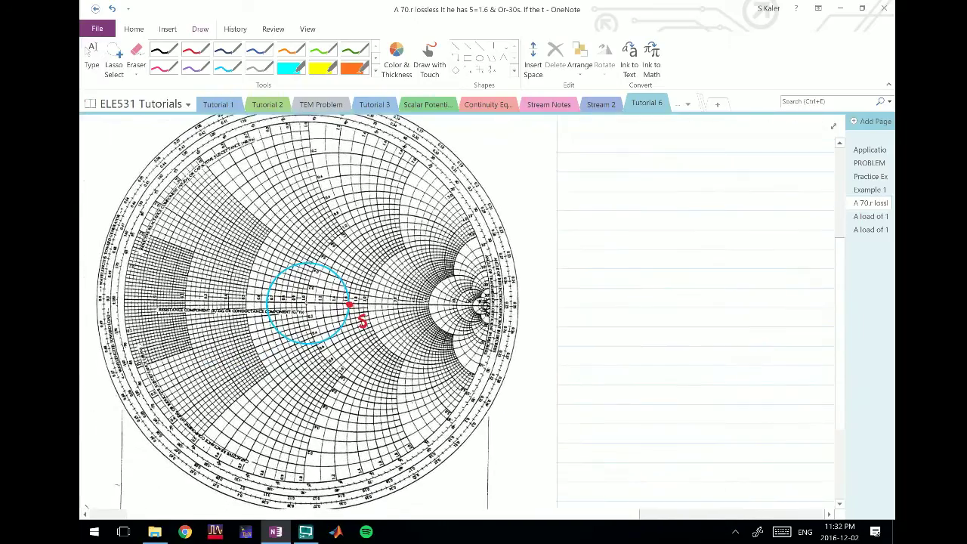
scroll(462, 312, "up", 3)
scroll(462, 312, "right", 4)
scroll(462, 312, "down", 4)
scroll(462, 312, "left", 4)
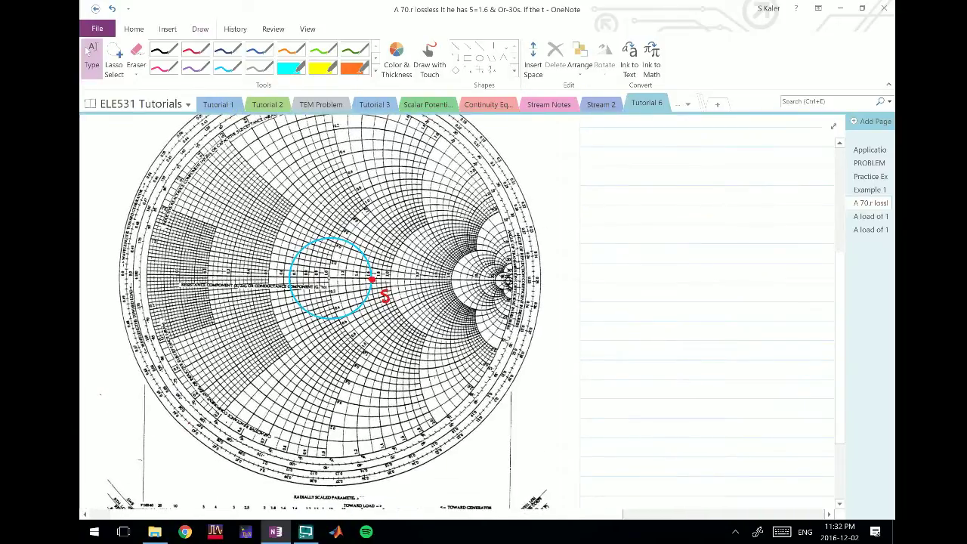
left_click_drag(632, 253, 474, 306)
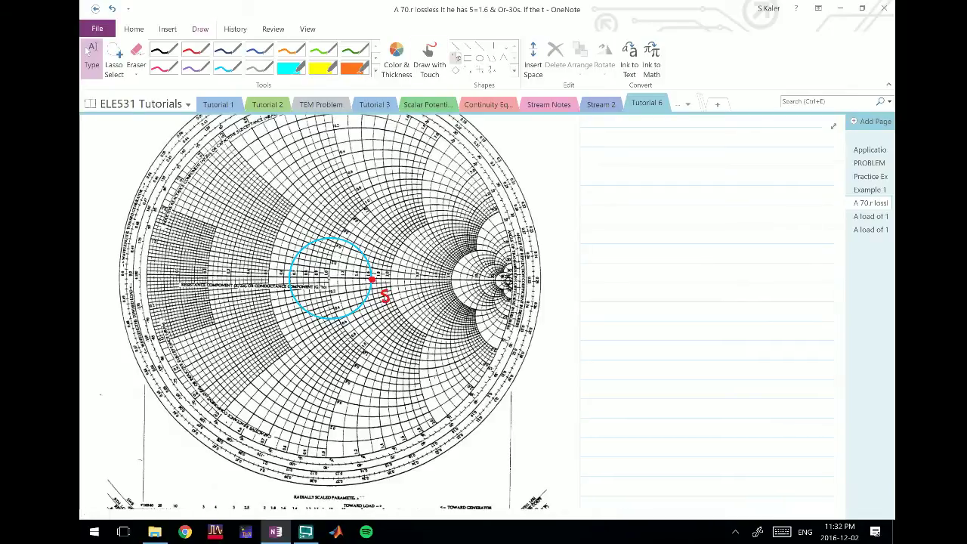
Draw a straight orange line from the Smith chart's centre through 300° on the outer angle scale, ending just beyond the rim
left_click(454, 47)
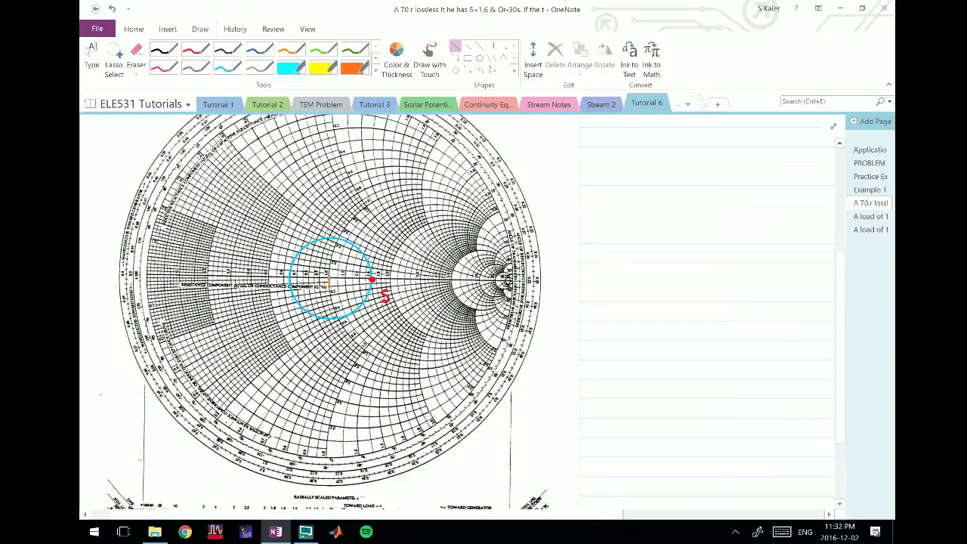
mouse_move(329, 276)
left_mouse_down()
mouse_move(428, 420)
mouse_move(428, 454)
mouse_move(457, 476)
mouse_move(445, 478)
left_mouse_up()
left_click(633, 375)
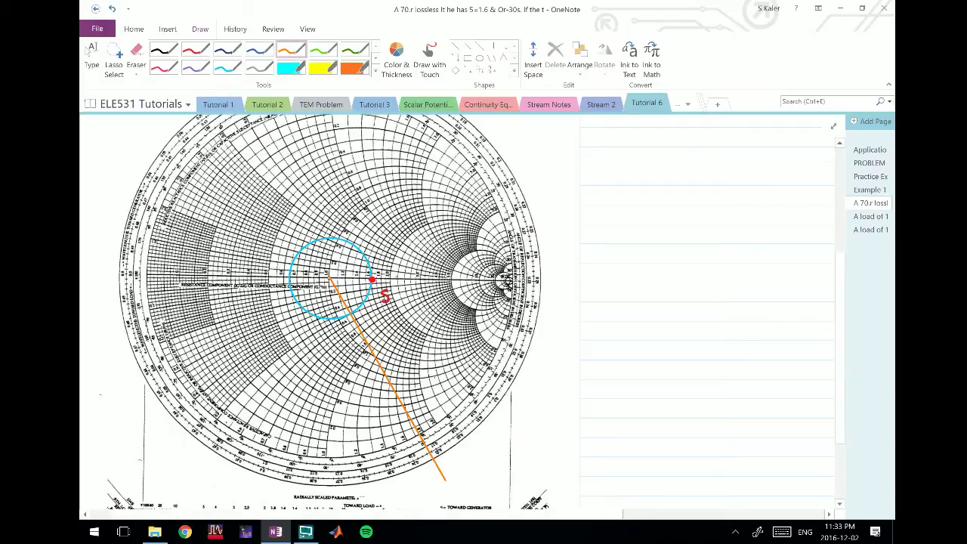
Draw an orange counterclockwise arc with an arrowhead from the horizontal axis to the angle line and label it θr
mouse_move(394, 274)
left_mouse_down()
mouse_move(339, 223)
mouse_move(352, 341)
left_mouse_up()
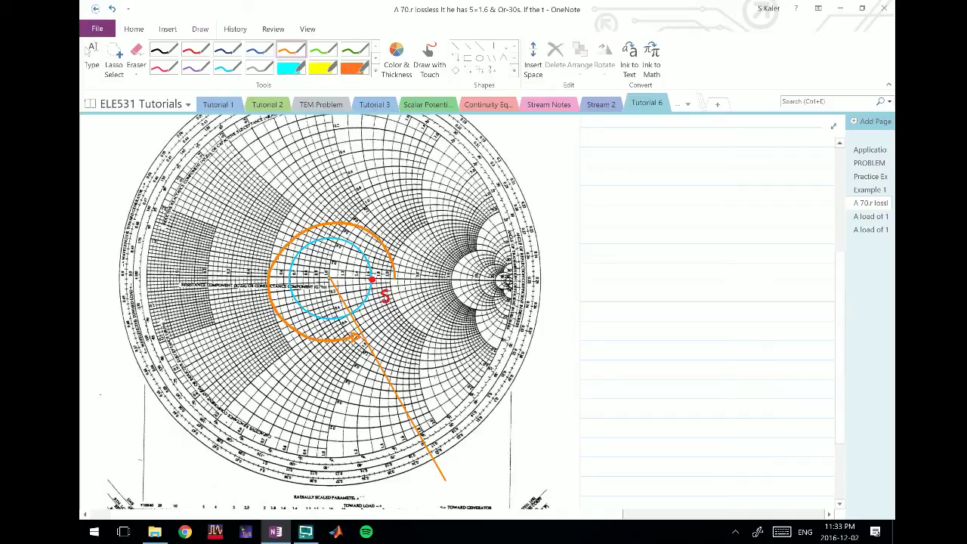
mouse_move(406, 239)
left_mouse_down()
mouse_move(402, 254)
mouse_move(410, 247)
left_mouse_up()
left_click_drag(414, 255, 422, 243)
Mark the intersection of the orange line and the blue circle in red and label it z̄L
left_click(89, 53)
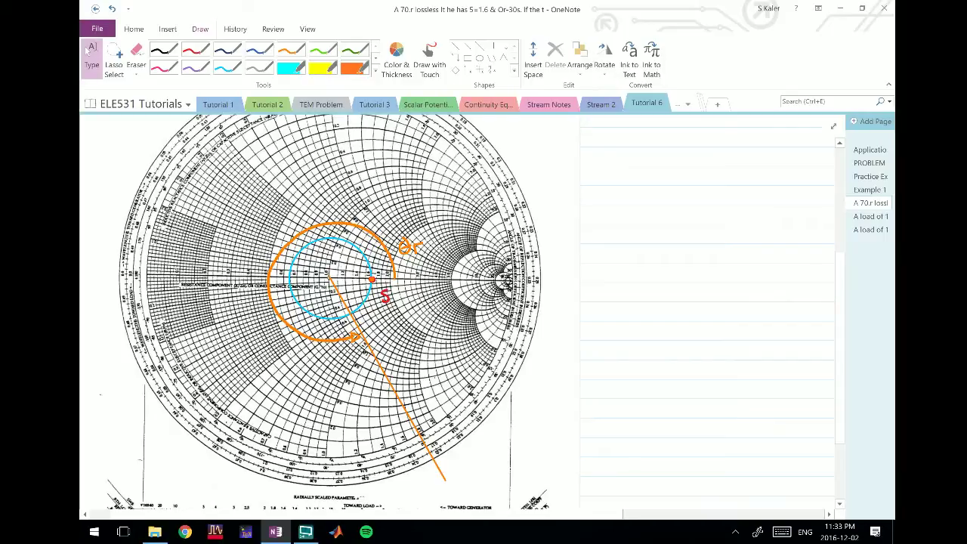
left_click(208, 53)
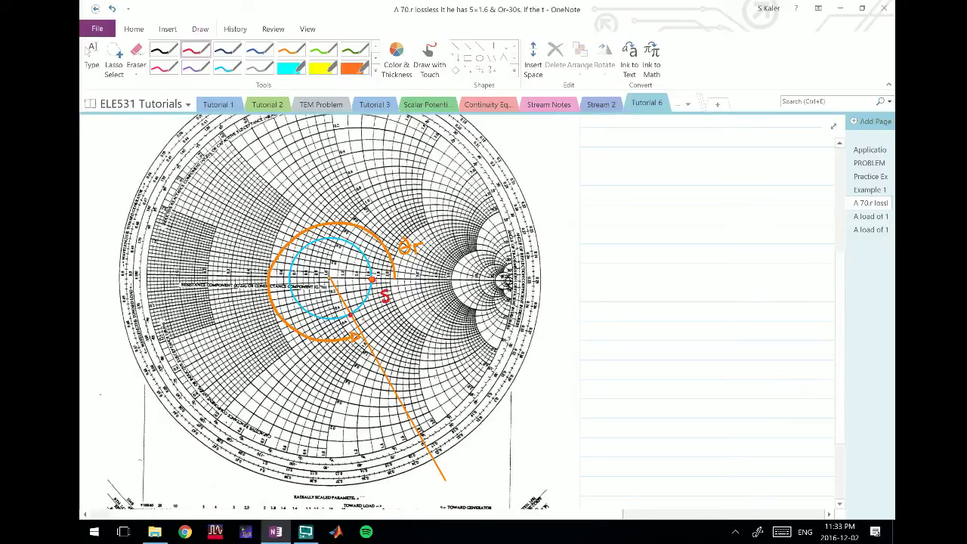
mouse_move(363, 318)
left_mouse_down()
mouse_move(380, 327)
mouse_move(375, 315)
left_mouse_up()
Handwrite the normalized load impedance in black below the problem statement as (a) z̄L = 1.15 − j0.48
scroll(457, 309, "right", 3)
scroll(457, 309, "right", 3)
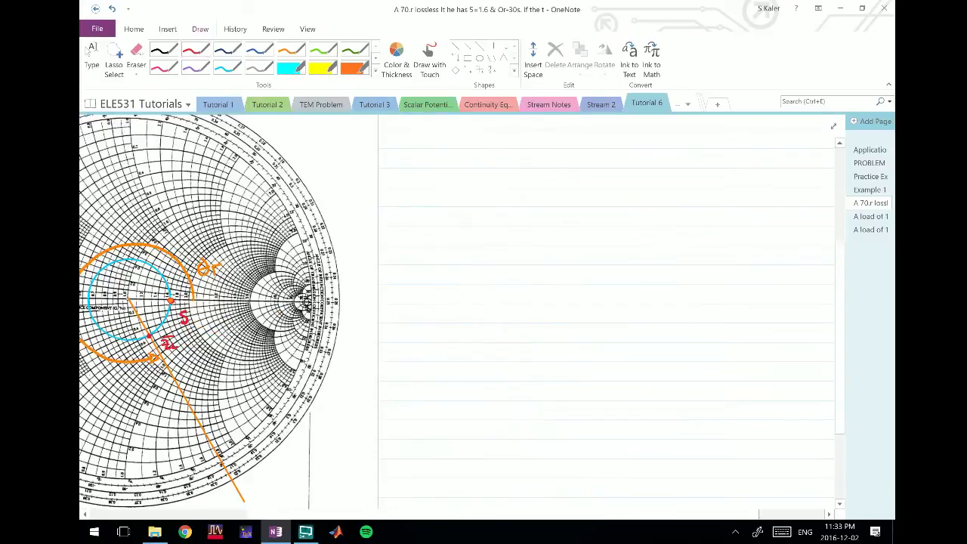
scroll(457, 309, "up", 1)
left_click(164, 49)
scroll(457, 310, "up", 2)
scroll(457, 310, "right", 2)
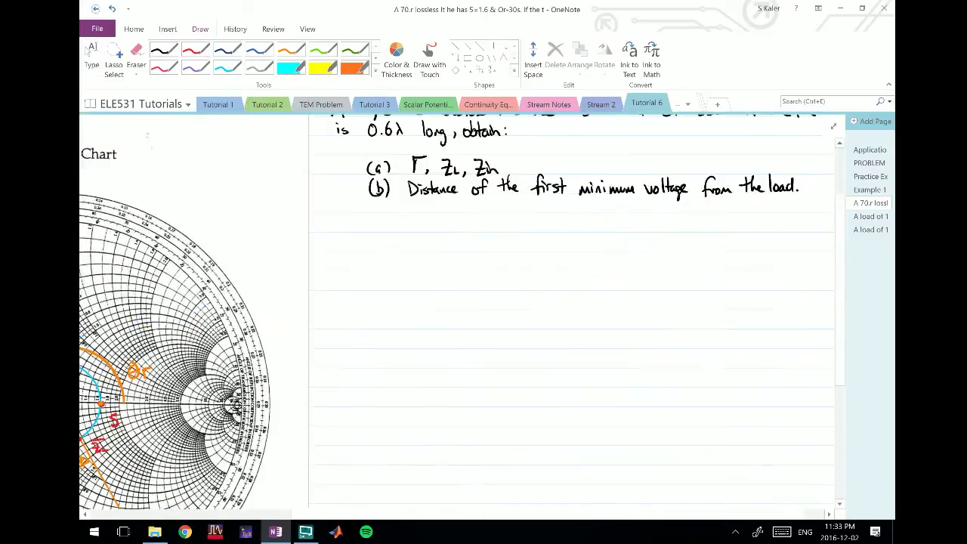
scroll(457, 310, "down", 1)
left_click_drag(405, 216, 397, 227)
mouse_move(410, 210)
left_mouse_down()
mouse_move(411, 229)
mouse_move(453, 216)
mouse_move(463, 226)
mouse_move(458, 207)
mouse_move(478, 216)
left_mouse_up()
left_click_drag(470, 220, 478, 221)
left_click_drag(491, 211, 491, 223)
left_click(497, 222)
mouse_move(503, 212)
left_mouse_down()
mouse_move(503, 224)
mouse_move(519, 212)
mouse_move(531, 219)
left_mouse_up()
left_click_drag(535, 215, 539, 227)
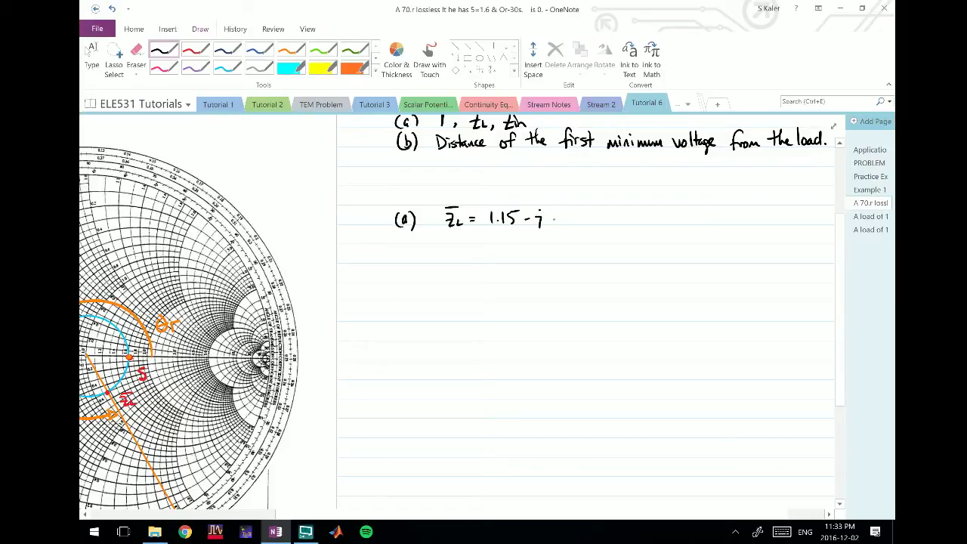
left_click_drag(551, 212, 578, 214)
Write = 70(1.15 − j0.48) on the line under the normalized load impedance
scroll(462, 317, "down", 1)
scroll(462, 318, "left", 2)
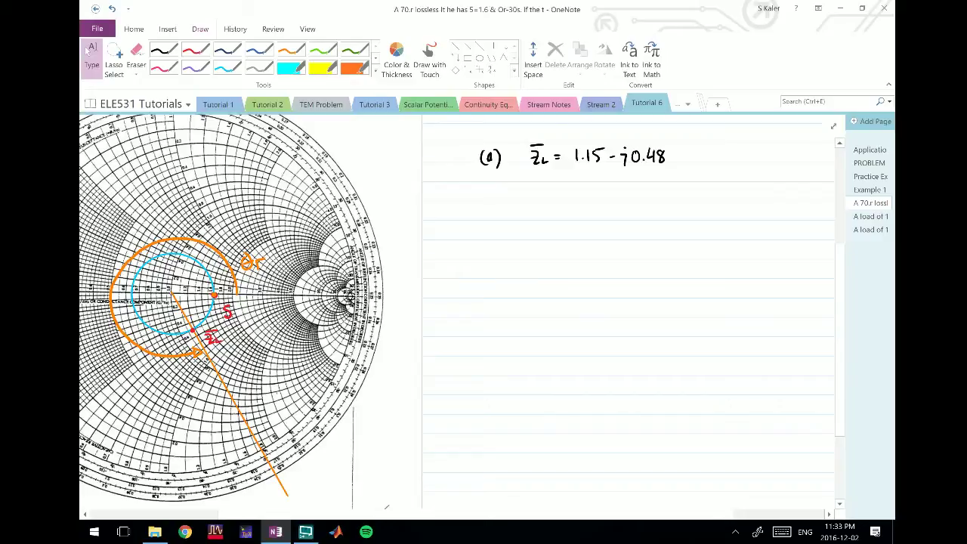
scroll(462, 312, "right", 3)
scroll(461, 312, "up", 1)
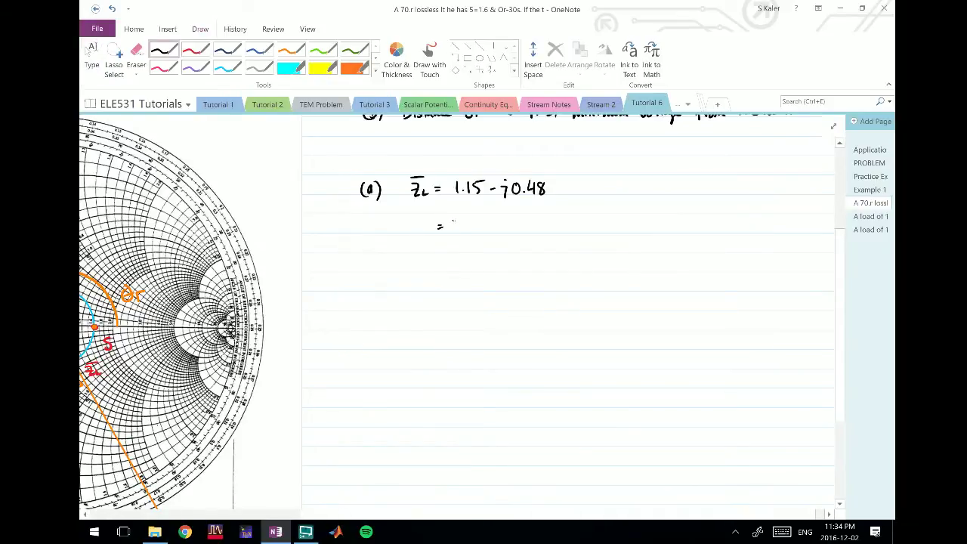
mouse_move(453, 221)
left_mouse_down()
mouse_move(456, 235)
mouse_move(469, 225)
mouse_move(506, 234)
mouse_move(513, 223)
left_mouse_up()
left_click_drag(519, 228, 529, 237)
left_click_drag(544, 225, 569, 237)
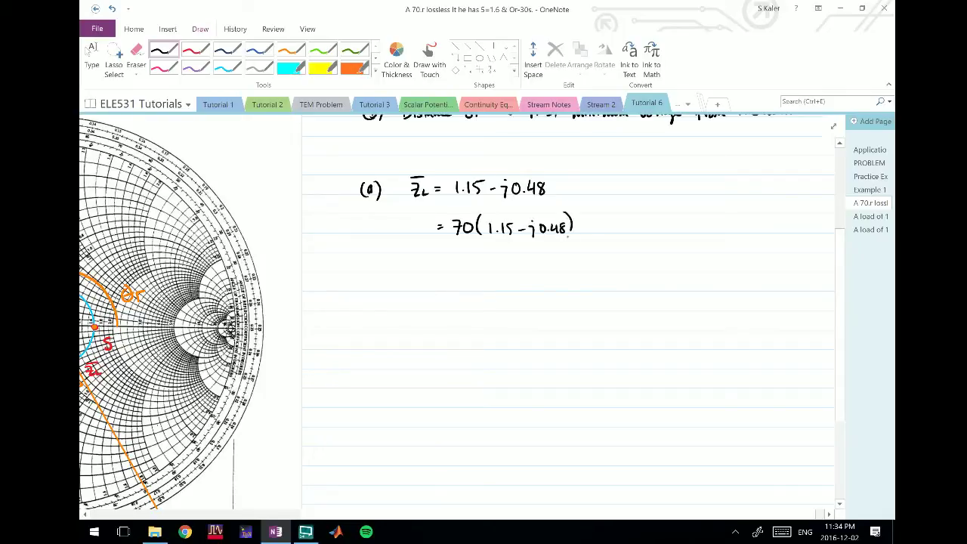
Write the load impedance result ZL = 80.5 − j33.6 under the multiplication line
left_click_drag(399, 259, 420, 273)
left_click_drag(428, 264, 434, 264)
left_click_drag(428, 270, 465, 265)
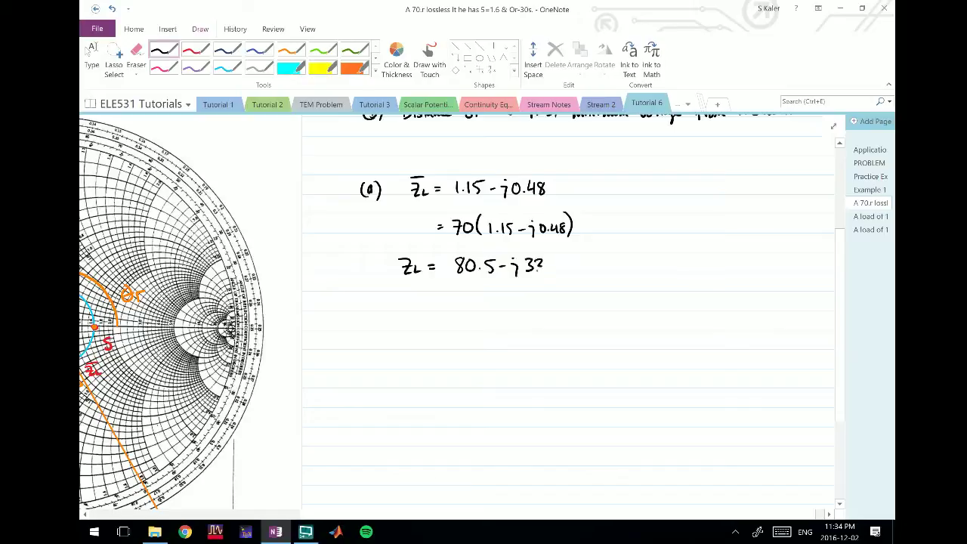
left_click_drag(539, 263, 535, 271)
left_click(547, 269)
left_click_drag(556, 257, 553, 266)
Write the reflection coefficient in polar form, Γ = |Γ|∠θr, beside the load impedance work
scroll(483, 310, "up", 2)
scroll(484, 309, "right", 2)
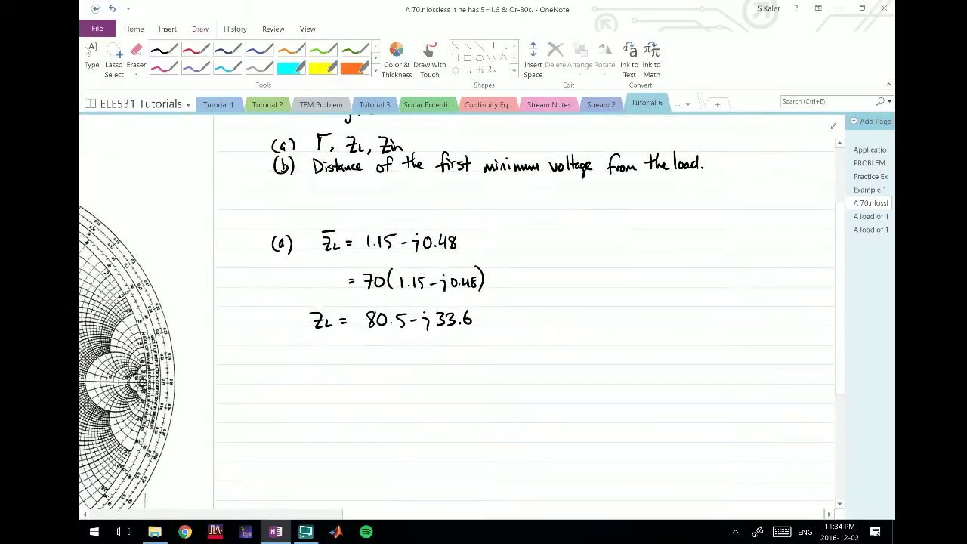
left_click(164, 49)
left_click_drag(539, 238, 539, 253)
left_click_drag(538, 237, 564, 242)
left_click_drag(556, 247, 565, 247)
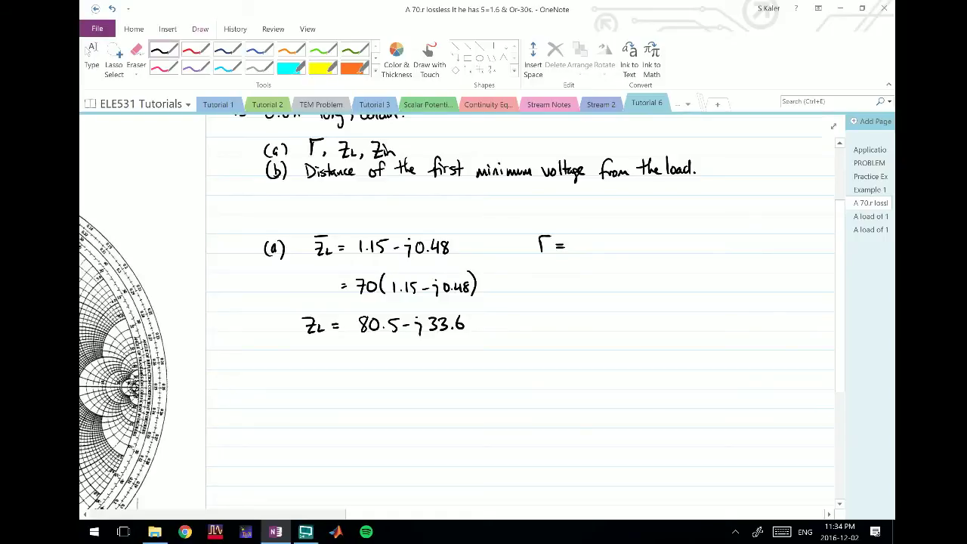
mouse_move(579, 236)
left_mouse_down()
mouse_move(578, 257)
mouse_move(593, 237)
left_mouse_up()
mouse_move(597, 237)
left_mouse_down()
mouse_move(597, 256)
mouse_move(643, 257)
mouse_move(618, 250)
mouse_move(637, 244)
left_mouse_up()
left_click(622, 245)
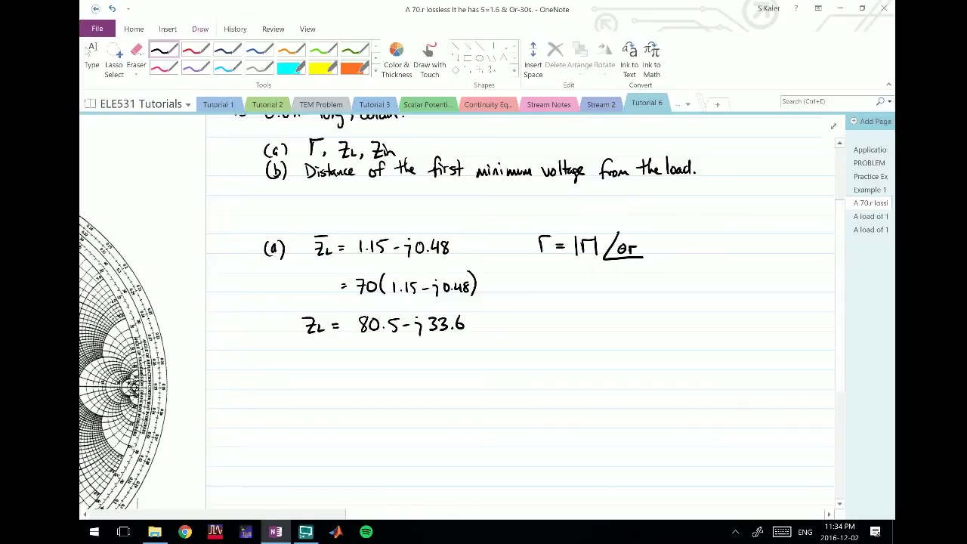
Read the reflection coefficient magnitude from the radial scales beneath the Smith chart and write ↳ |Γ| = 0.23 under the polar form
scroll(460, 313, "left", 4)
scroll(460, 312, "down", 2)
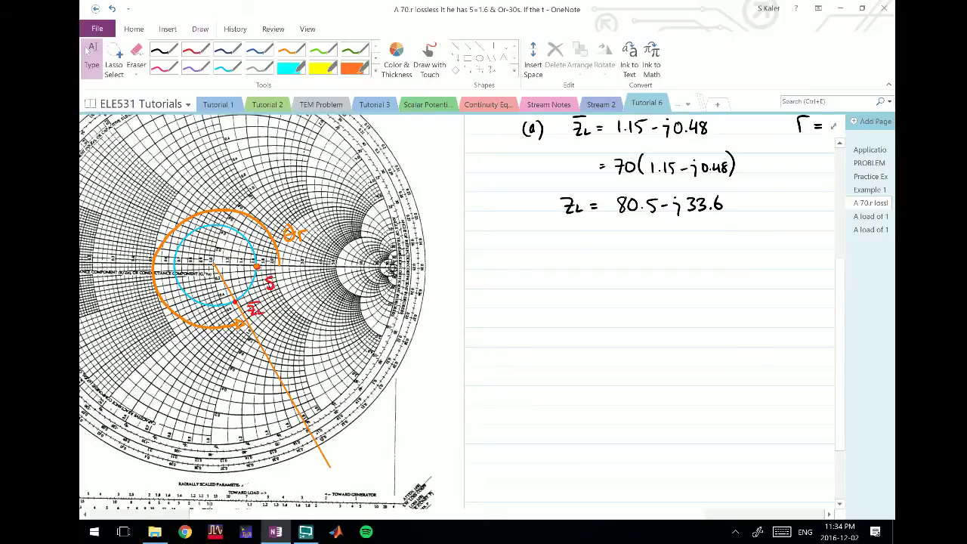
scroll(453, 302, "down", 5)
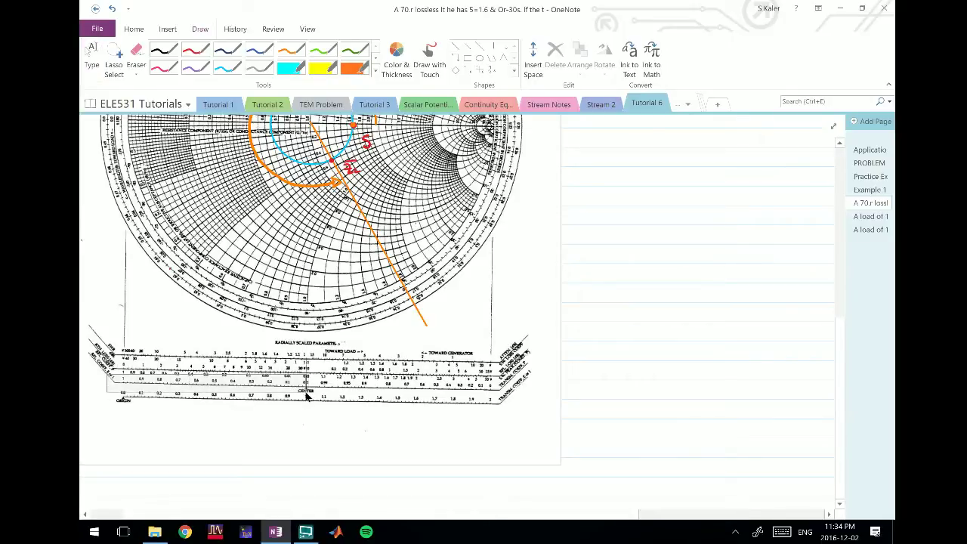
left_click(87, 50)
scroll(460, 313, "right", 3)
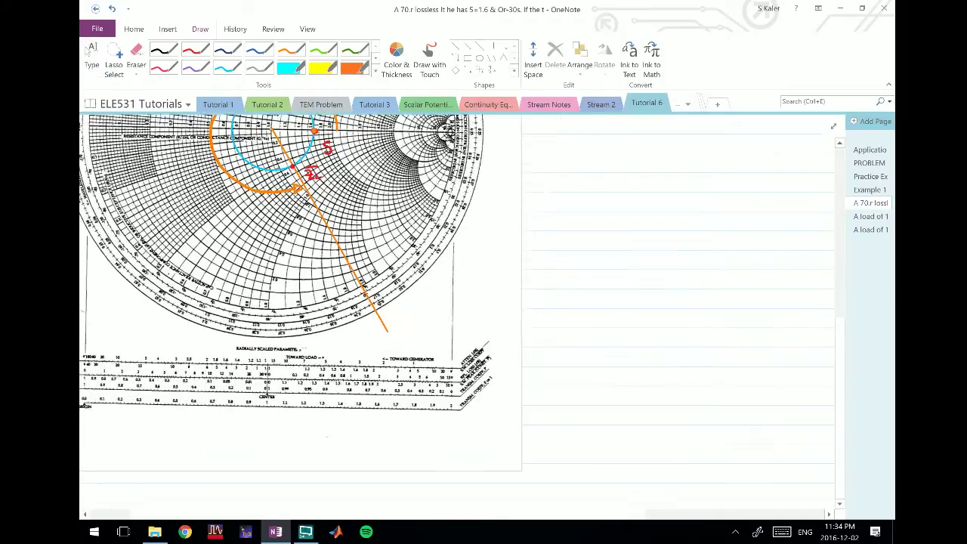
scroll(461, 314, "up", 2)
scroll(453, 302, "up", 2)
scroll(453, 302, "right", 3)
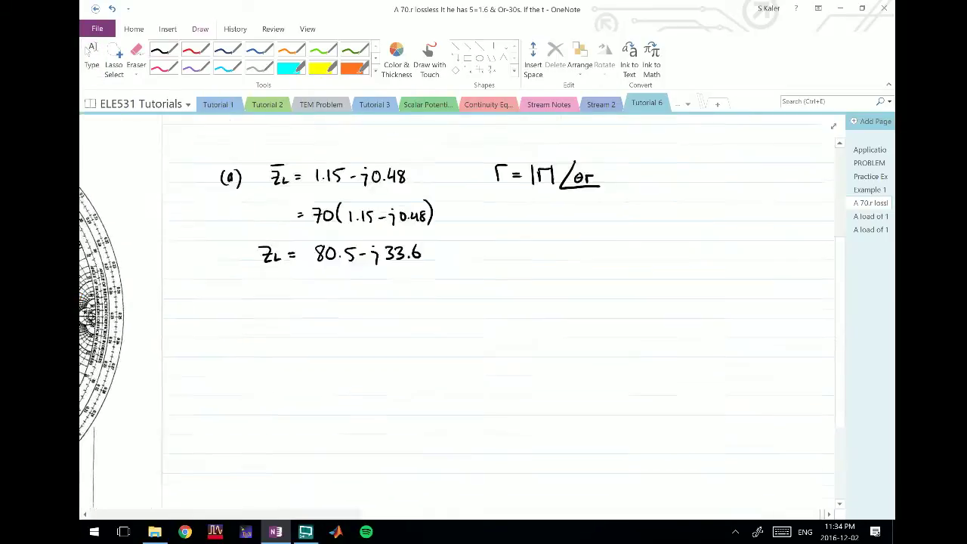
left_click(164, 50)
left_click_drag(505, 223, 533, 237)
mouse_move(539, 234)
left_mouse_down()
mouse_move(551, 219)
mouse_move(552, 236)
left_mouse_up()
left_click_drag(561, 225, 568, 225)
left_click_drag(561, 230, 584, 223)
left_click_drag(592, 232, 609, 232)
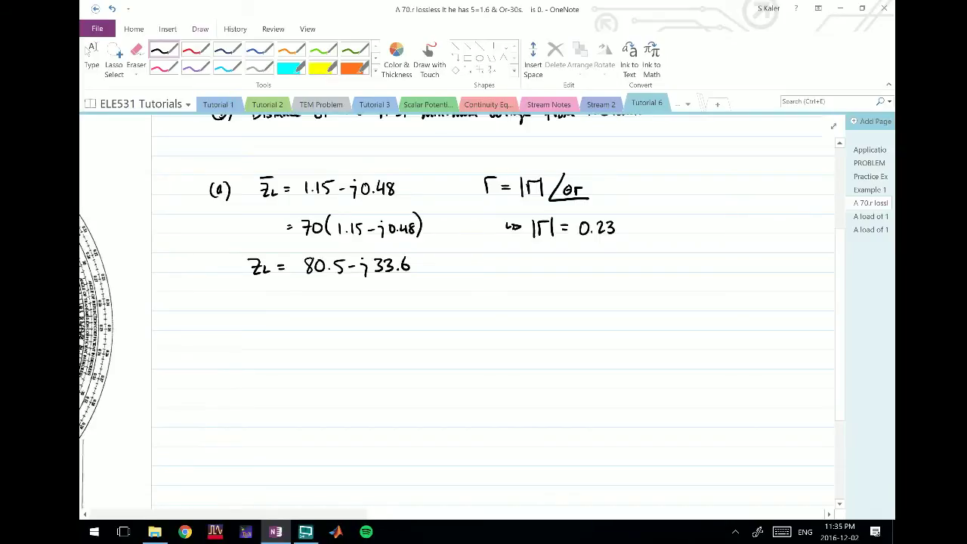
Write the complete reflection coefficient Γ = 0.23∠300° below its magnitude
mouse_move(498, 259)
left_mouse_down()
mouse_move(497, 273)
mouse_move(513, 255)
left_mouse_up()
left_click_drag(520, 261, 530, 261)
left_click_drag(519, 267, 530, 268)
left_click_drag(547, 259, 561, 272)
mouse_move(562, 260)
left_mouse_down()
mouse_move(573, 271)
mouse_move(632, 275)
mouse_move(601, 270)
mouse_move(611, 261)
left_mouse_up()
left_click_drag(620, 261, 619, 261)
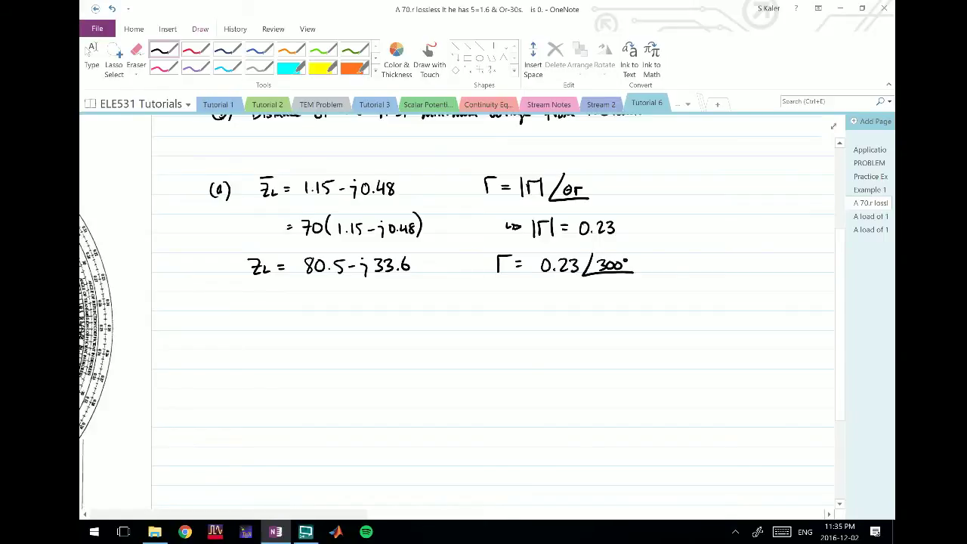
scroll(461, 309, "right", 2)
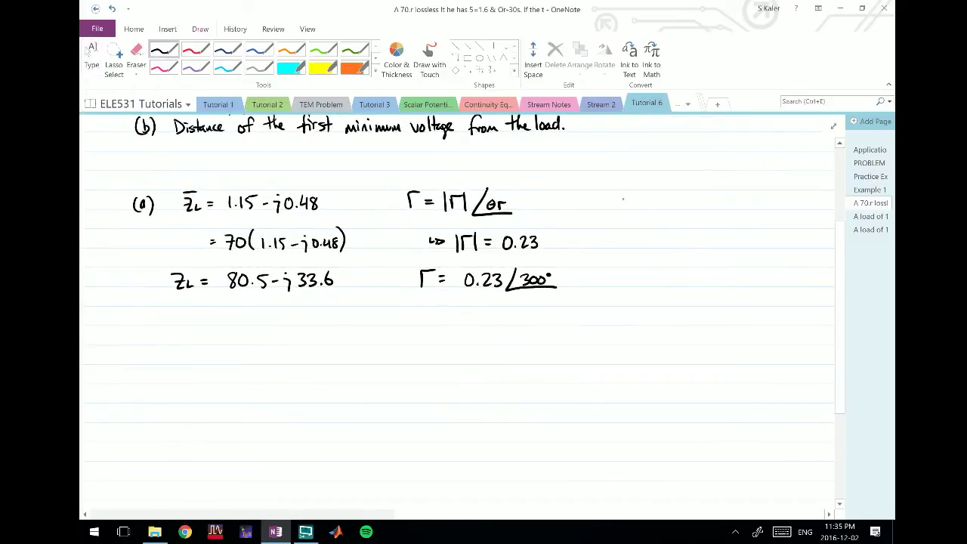
Review the line length given in the problem statement and examine the load point's line and wavelength scales on the Smith chart
scroll(461, 310, "up", 2)
scroll(461, 310, "left", 2)
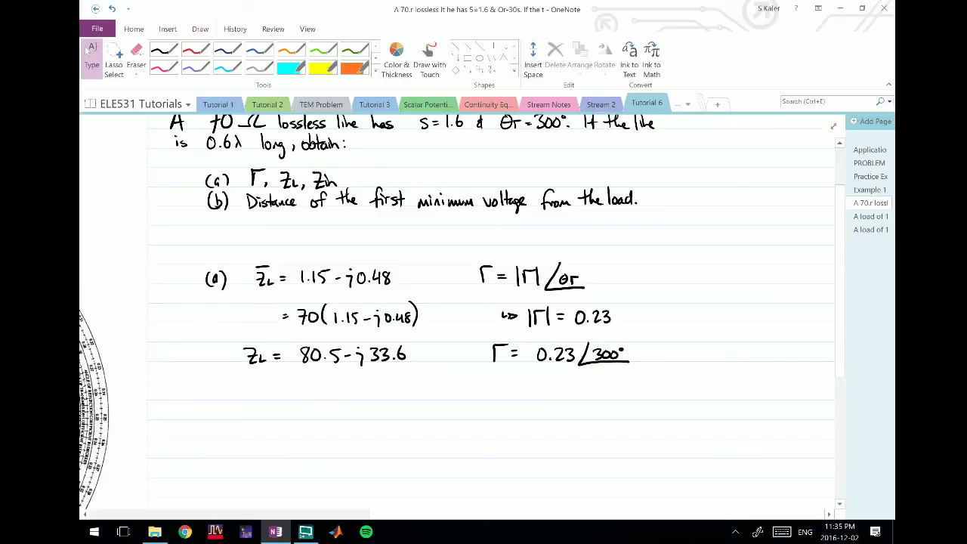
scroll(86, 49, "down", 2)
scroll(86, 49, "left", 4)
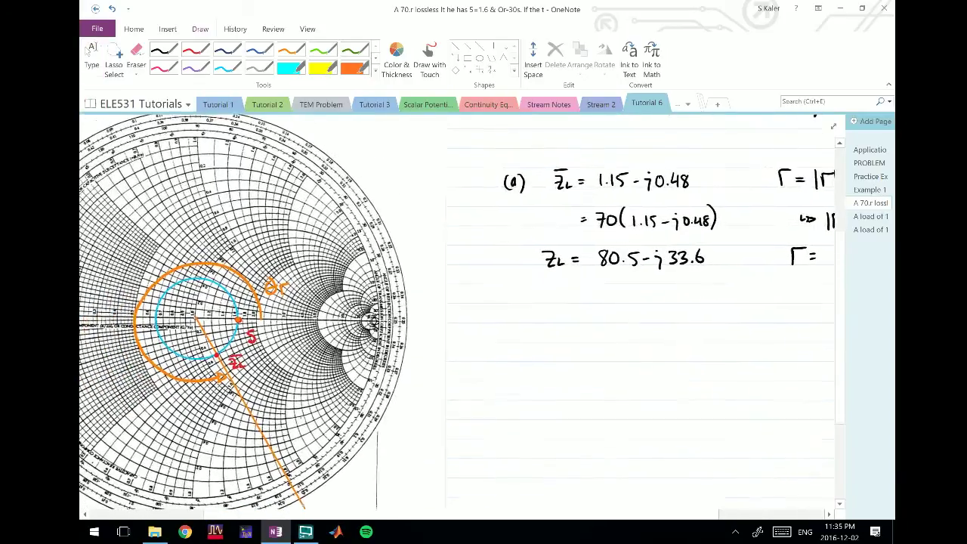
scroll(87, 49, "left", 2)
scroll(86, 49, "down", 1)
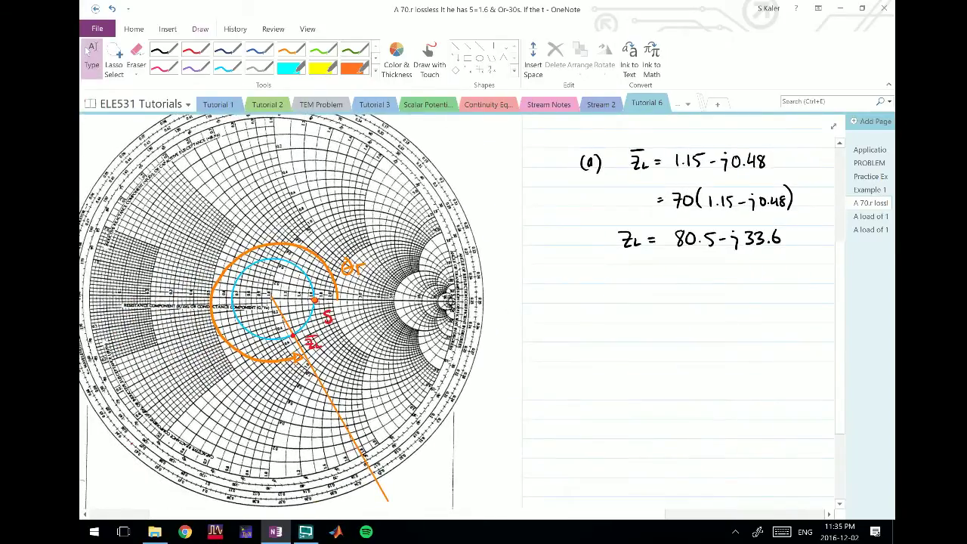
scroll(87, 49, "up", 2)
scroll(87, 49, "right", 2)
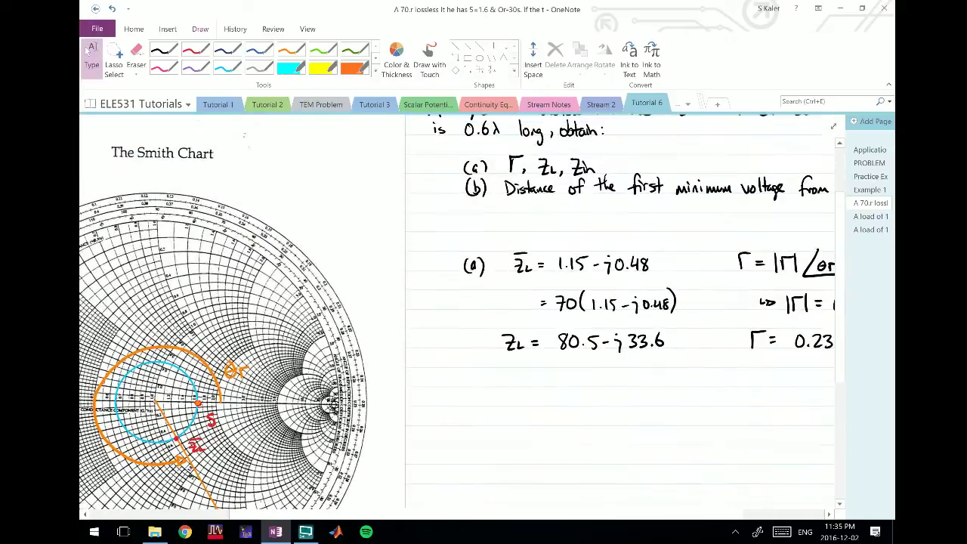
scroll(456, 145, "up", 1)
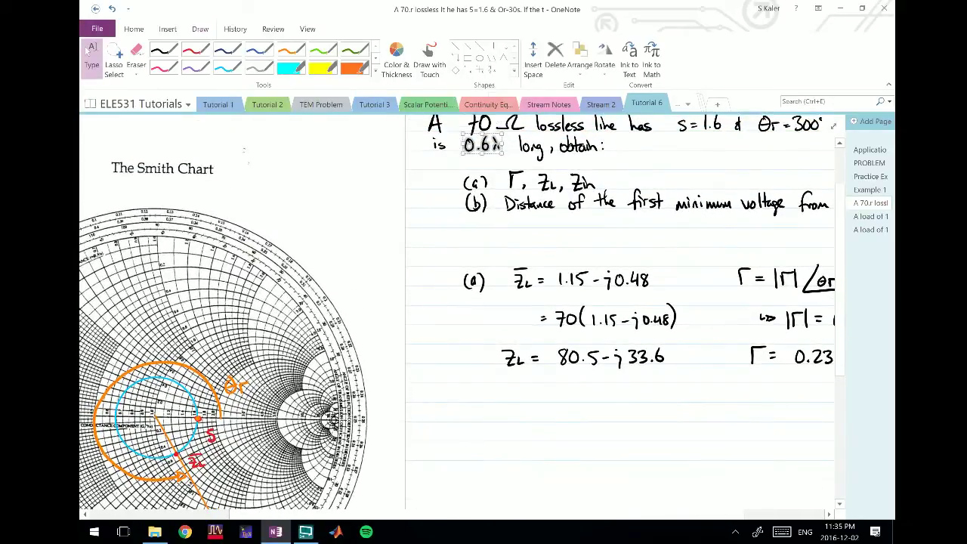
scroll(87, 48, "down", 3)
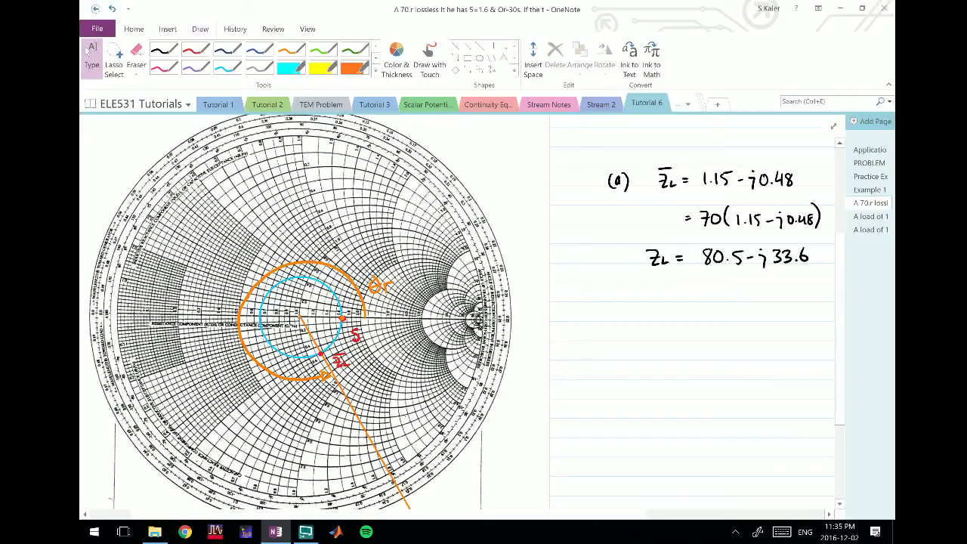
scroll(310, 309, "down", 3)
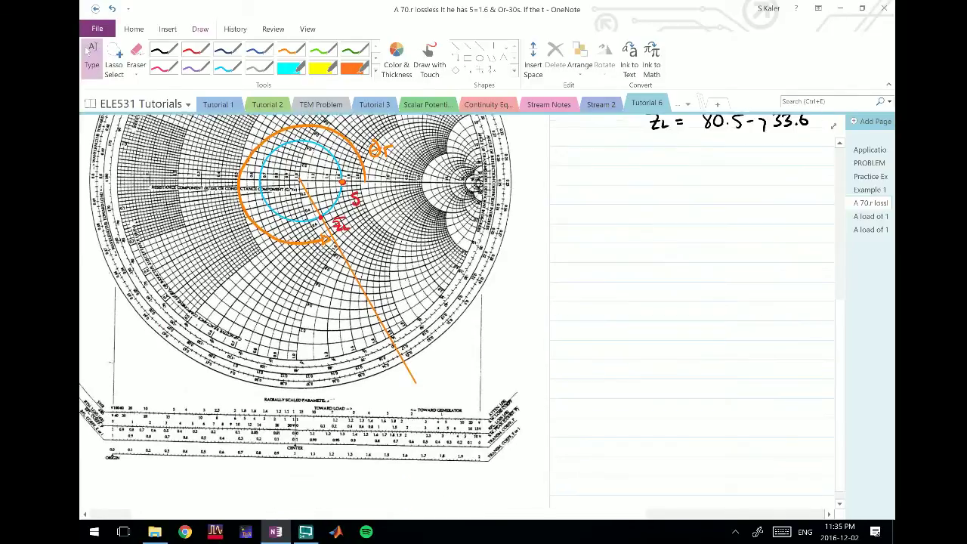
scroll(183, 216, "up", 2)
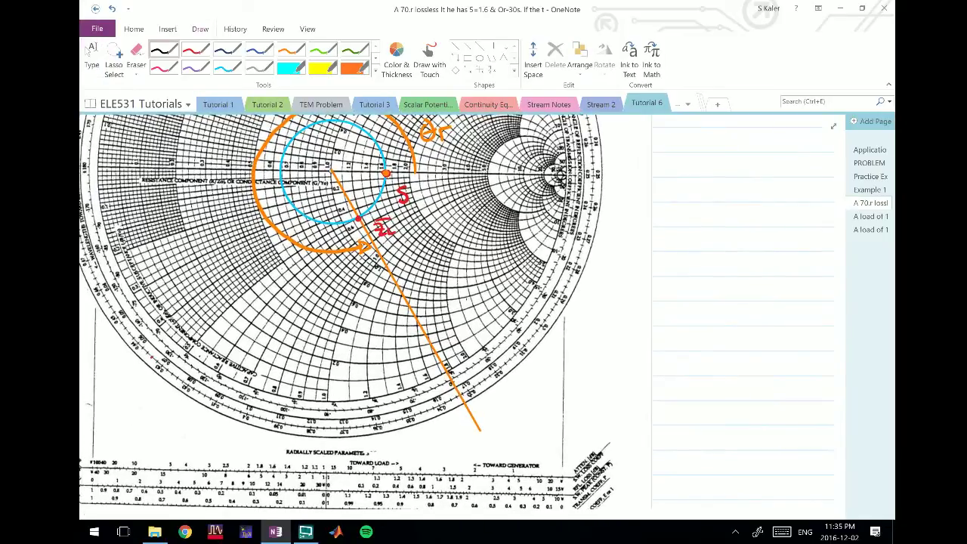
scroll(480, 412, "down", 1)
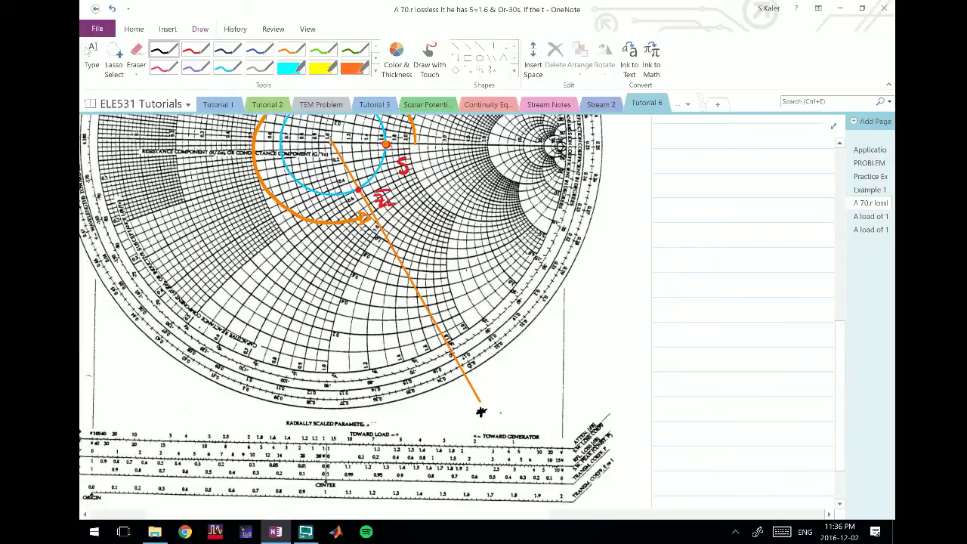
left_click(86, 47)
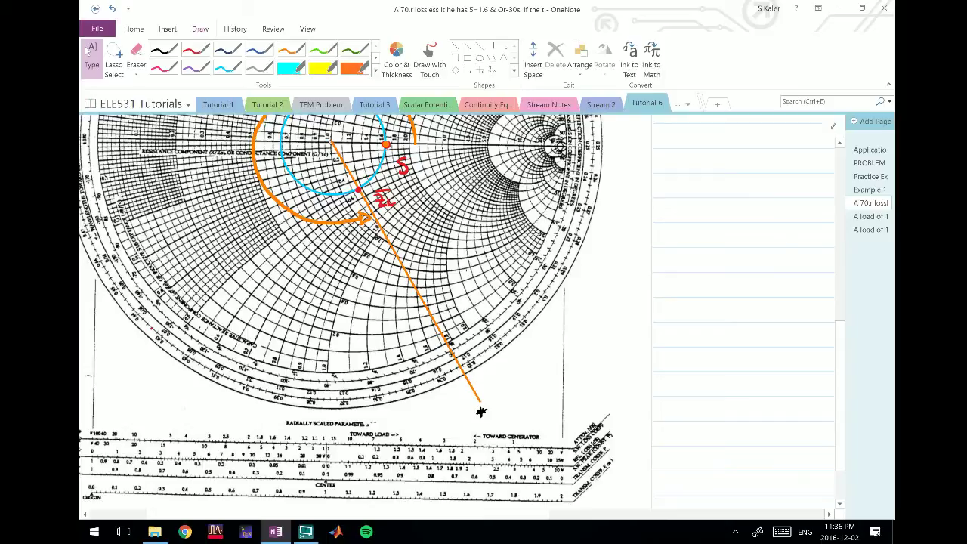
scroll(481, 412, "down", 1)
left_click(481, 371)
Write (0.333λ) in orange at the outer end of the load line on the Smith chart
left_click(291, 49)
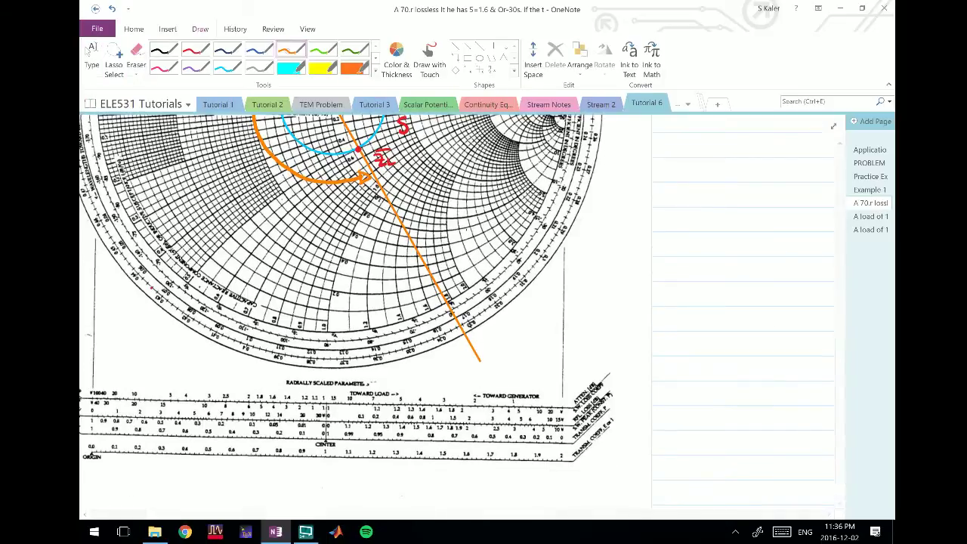
left_click_drag(483, 365, 481, 378)
left_click_drag(487, 368, 493, 376)
left_click(497, 375)
mouse_move(501, 365)
left_mouse_down()
mouse_move(502, 376)
mouse_move(517, 371)
mouse_move(511, 377)
left_mouse_up()
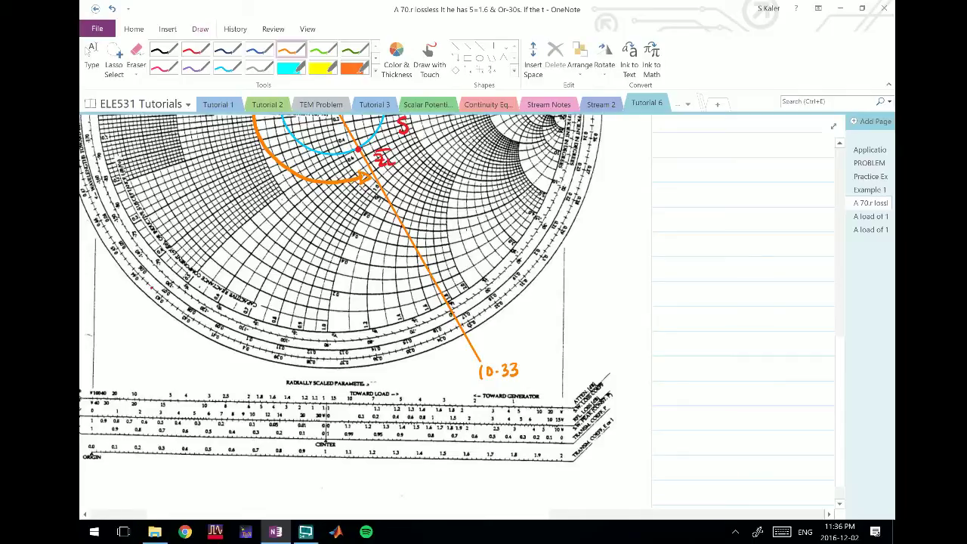
mouse_move(518, 364)
left_mouse_down()
mouse_move(519, 377)
mouse_move(537, 377)
left_mouse_up()
left_click_drag(531, 371, 536, 379)
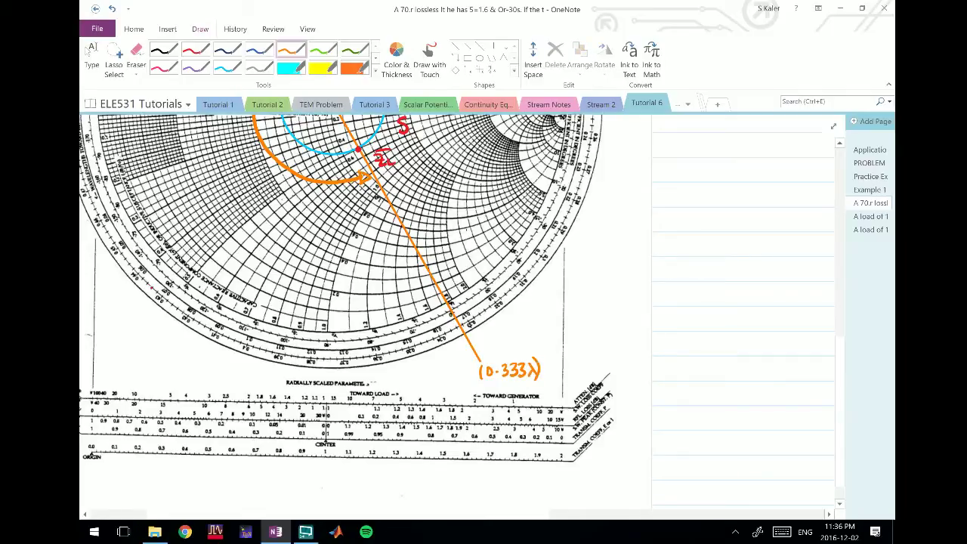
Draw a straight orange line from the Smith chart's centre outward through the red mark on the lower-left wavelength scale
left_click(89, 50)
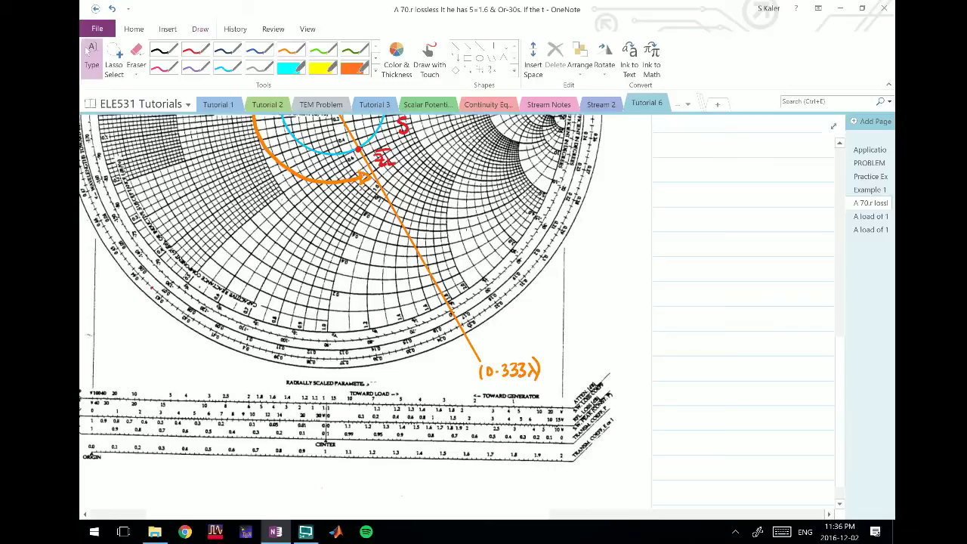
scroll(364, 310, "up", 1)
scroll(365, 310, "left", 1)
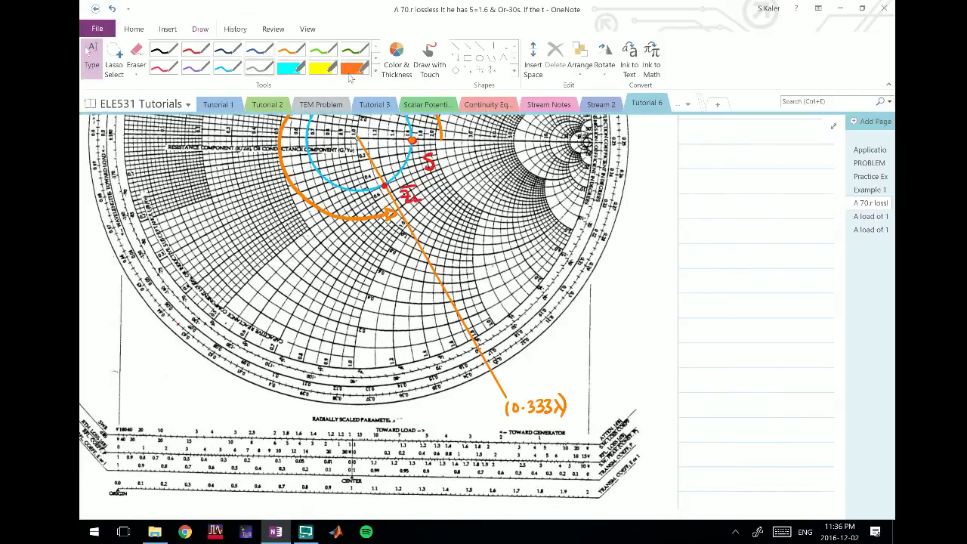
left_click(290, 51)
left_click(455, 47)
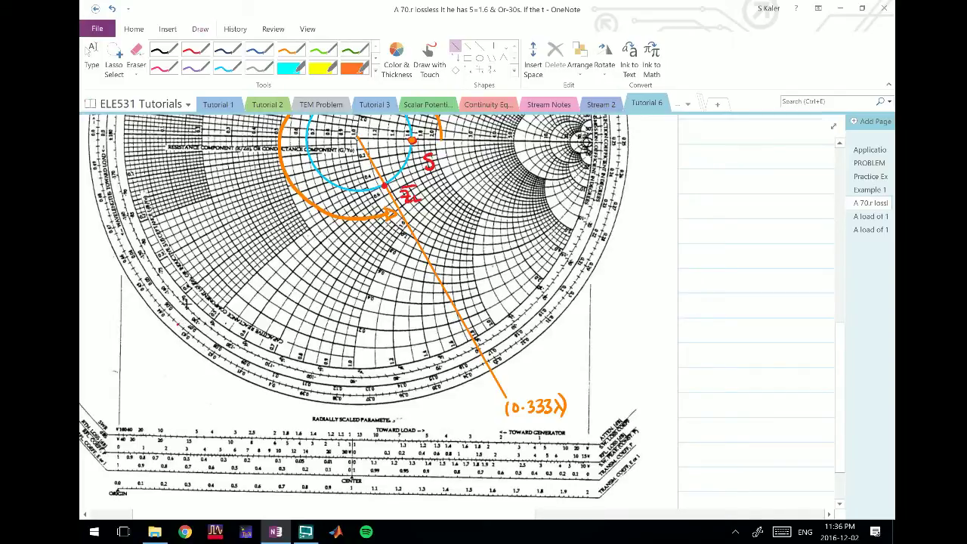
left_click(178, 324)
left_click(195, 49)
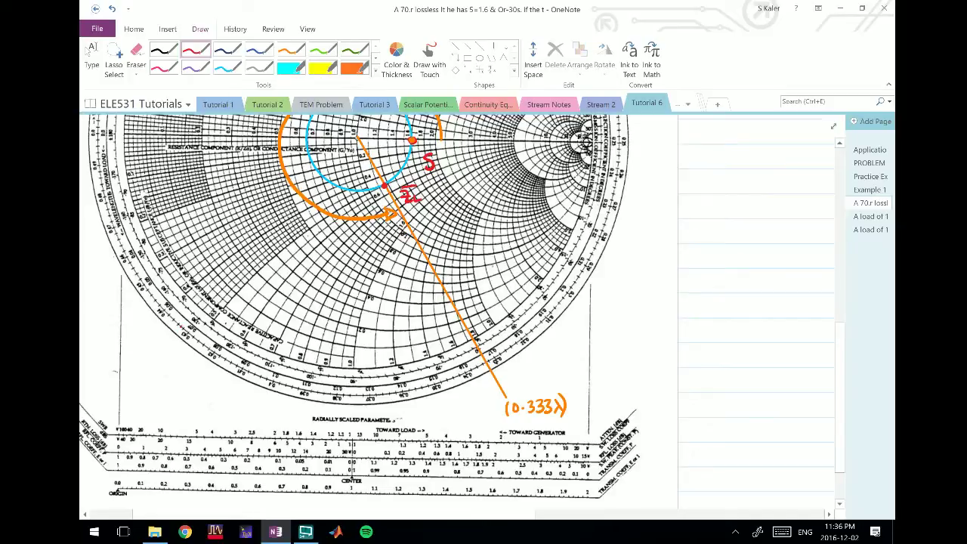
left_click(454, 46)
left_click(292, 51)
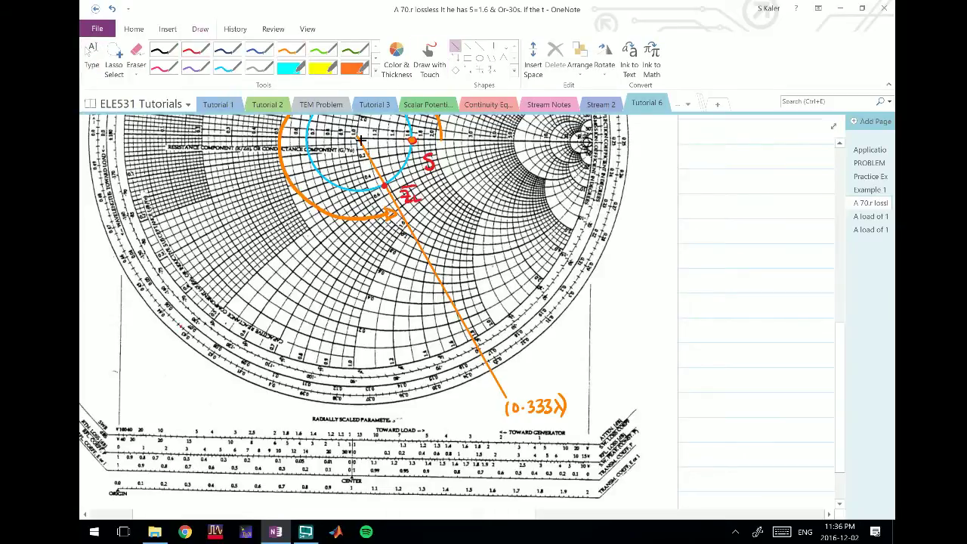
left_click_drag(360, 139, 133, 375)
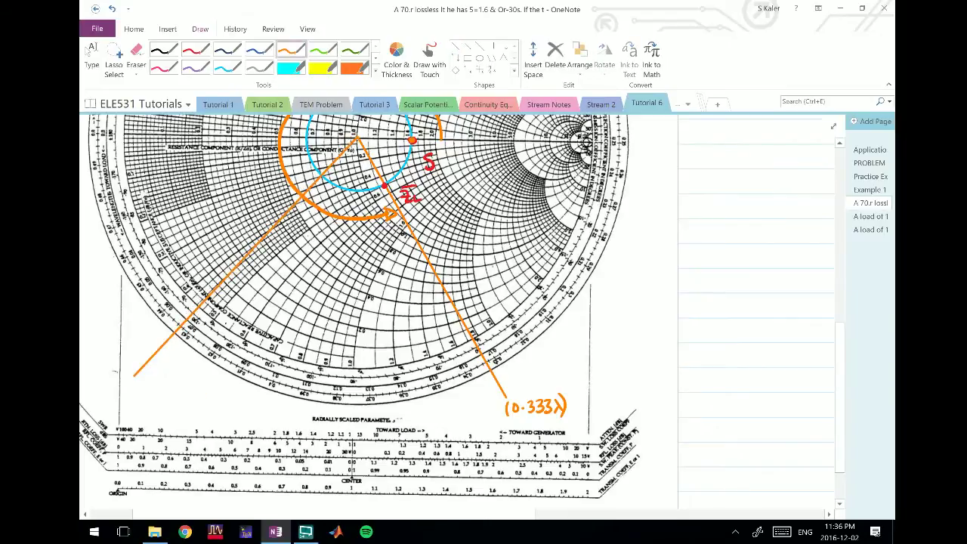
Mark where the new orange line crosses the cyan circle with a red dot and label it z̄in
scroll(358, 212, "up", 1)
left_click(195, 50)
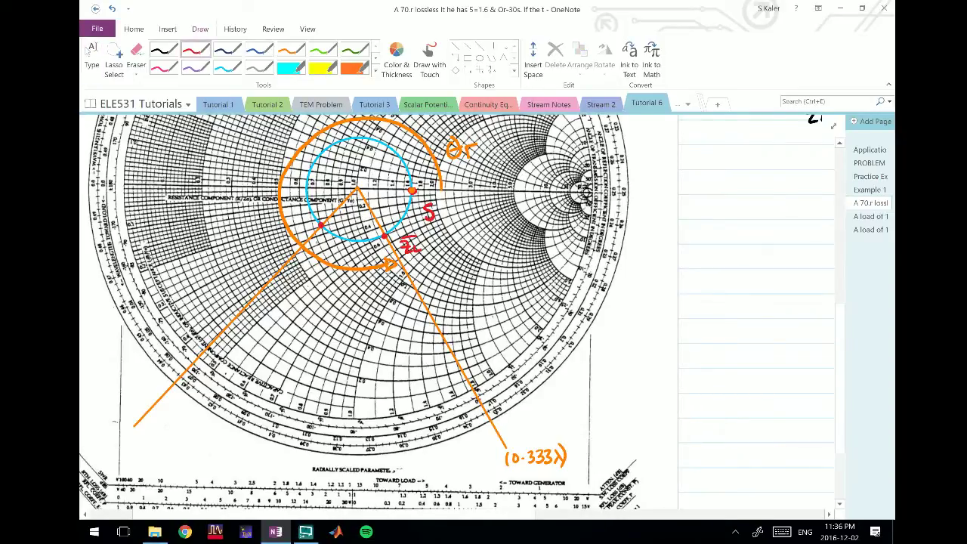
mouse_move(315, 242)
left_mouse_down()
mouse_move(337, 250)
mouse_move(333, 237)
left_mouse_up()
Write the normalized input impedance z̄in = 0.68 − j0.25 beside the reflection coefficient work
scroll(456, 315, "right", 4)
scroll(456, 316, "up", 1)
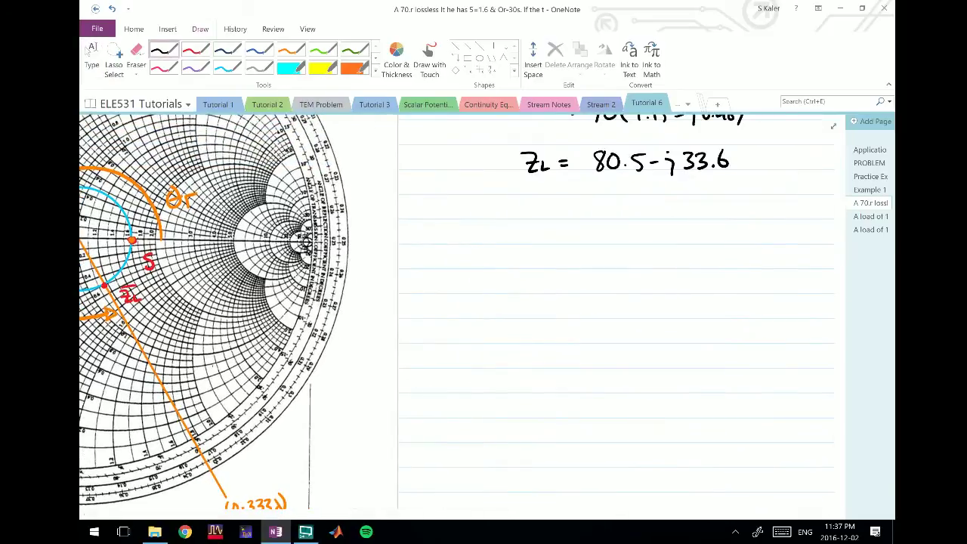
scroll(456, 316, "left", 3)
scroll(456, 315, "right", 8)
scroll(456, 315, "up", 2)
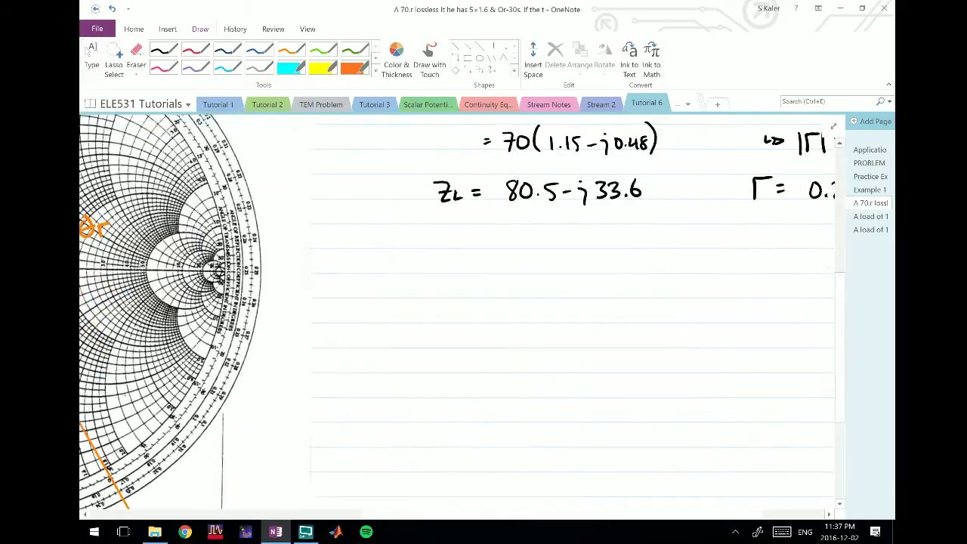
scroll(456, 315, "down", 1)
scroll(456, 315, "left", 1)
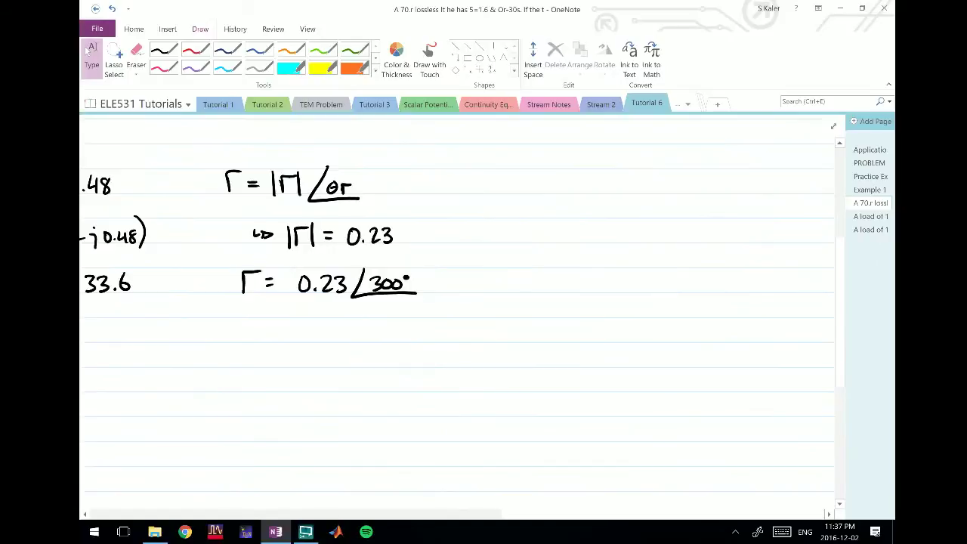
left_click_drag(483, 178, 496, 193)
left_click_drag(482, 186, 496, 185)
left_click_drag(501, 184, 514, 192)
mouse_move(483, 171)
left_mouse_down()
mouse_move(533, 188)
mouse_move(568, 190)
mouse_move(574, 177)
mouse_move(592, 187)
left_mouse_up()
left_click(584, 191)
mouse_move(608, 178)
left_mouse_down()
mouse_move(641, 194)
mouse_move(663, 180)
mouse_move(684, 193)
left_mouse_up()
left_click(647, 172)
left_click(668, 189)
left_click_drag(689, 178, 689, 192)
left_click_drag(690, 178, 701, 177)
Write the denormalizing line Zin = 70(0.68 − j0.25) under the normalized input impedance
left_click_drag(521, 234, 529, 234)
left_click_drag(521, 239, 530, 238)
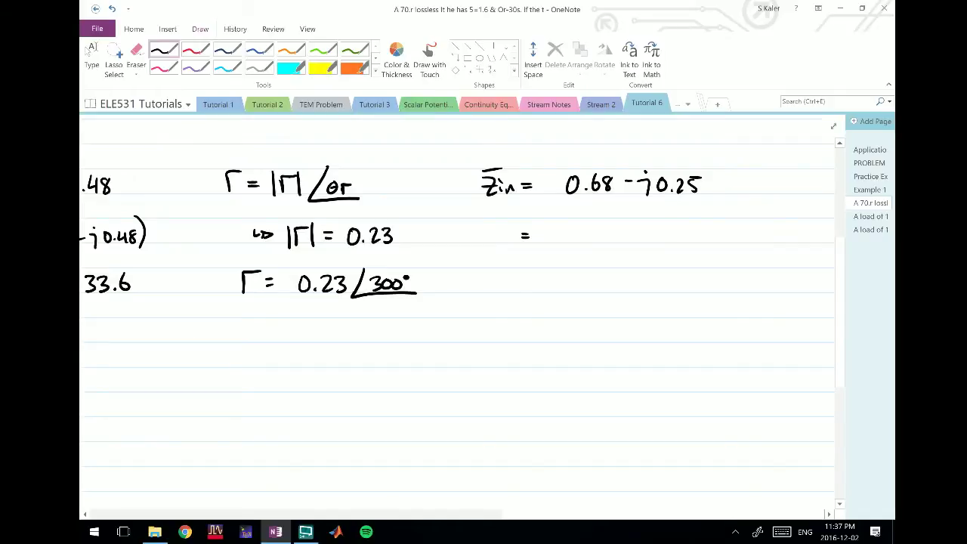
mouse_move(478, 223)
left_mouse_down()
mouse_move(488, 224)
mouse_move(489, 242)
left_mouse_up()
left_click_drag(491, 228, 504, 240)
left_click_drag(551, 228, 557, 245)
mouse_move(568, 230)
left_mouse_down()
mouse_move(583, 246)
mouse_move(601, 230)
mouse_move(613, 241)
left_mouse_up()
mouse_move(627, 229)
left_mouse_down()
mouse_move(625, 242)
mouse_move(649, 236)
left_mouse_up()
left_click_drag(659, 238, 658, 247)
left_click_drag(673, 230, 673, 230)
left_click_drag(683, 241, 684, 242)
left_click_drag(688, 231, 697, 243)
mouse_move(707, 229)
left_mouse_down()
mouse_move(700, 241)
mouse_move(711, 248)
left_mouse_up()
Write the input impedance result Zin = 47.6 − j17.5 under the multiplication line
left_click_drag(524, 281, 533, 282)
left_click_drag(524, 286, 533, 286)
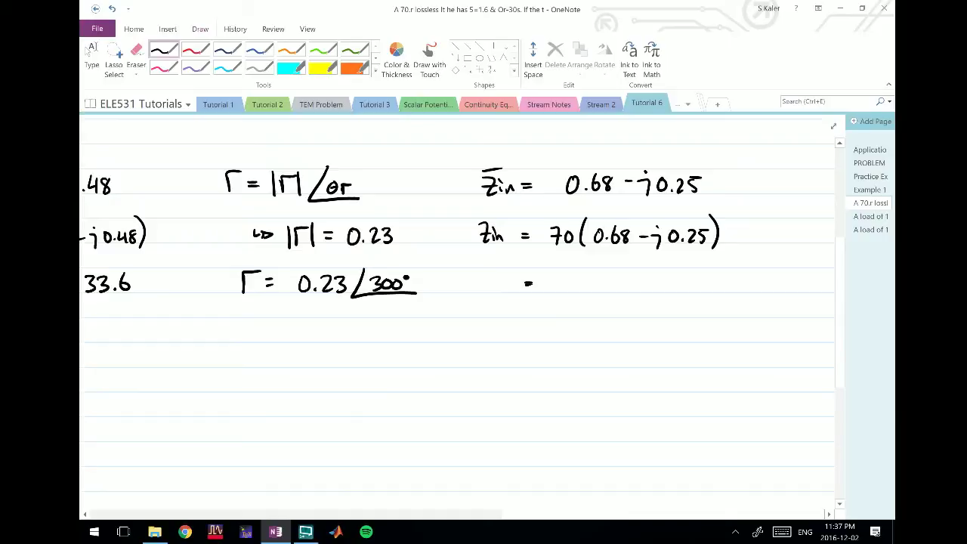
left_click_drag(563, 270, 569, 293)
mouse_move(574, 276)
left_mouse_down()
mouse_move(578, 293)
mouse_move(591, 290)
left_mouse_up()
mouse_move(602, 270)
left_mouse_down()
mouse_move(597, 287)
mouse_move(624, 284)
mouse_move(634, 298)
left_mouse_up()
left_click_drag(636, 277, 636, 278)
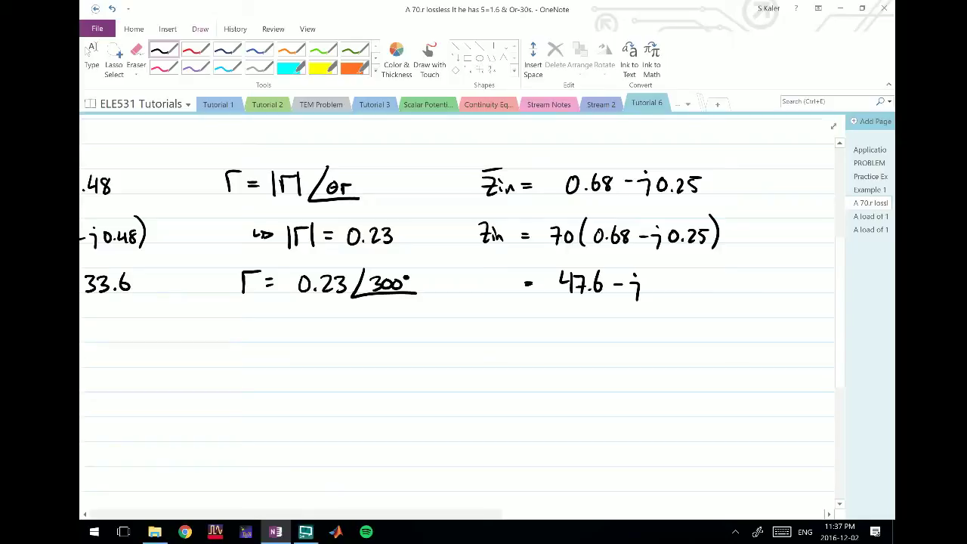
left_click_drag(648, 276, 649, 294)
mouse_move(653, 277)
left_mouse_down()
mouse_move(662, 293)
mouse_move(677, 277)
left_mouse_up()
left_click(664, 289)
left_click_drag(677, 277, 674, 293)
left_click_drag(469, 278, 487, 293)
left_click_drag(490, 293, 497, 293)
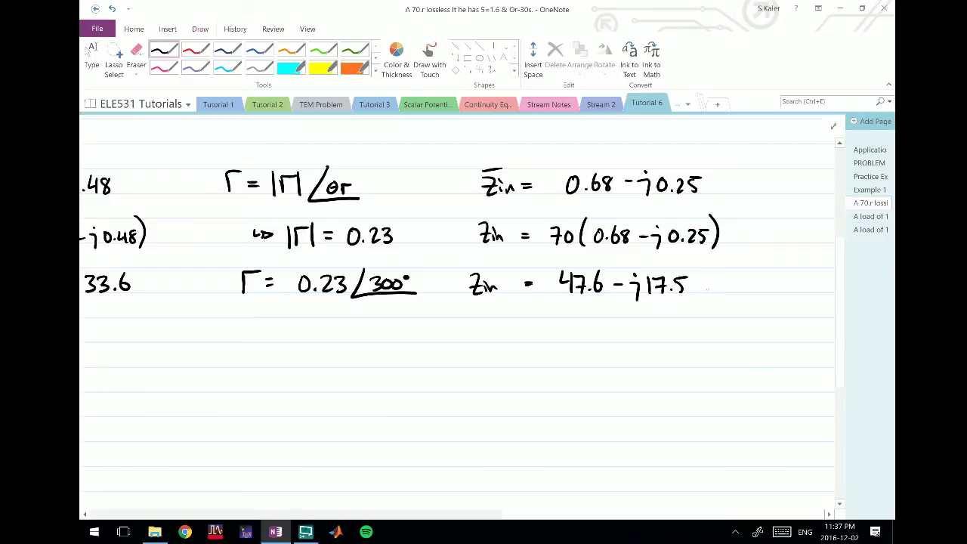
Add the unit [Ω] after both impedance results, Zin and ZL
left_click_drag(708, 277, 699, 298)
left_click_drag(707, 293, 748, 296)
scroll(453, 302, "left", 3)
scroll(453, 302, "down", 1)
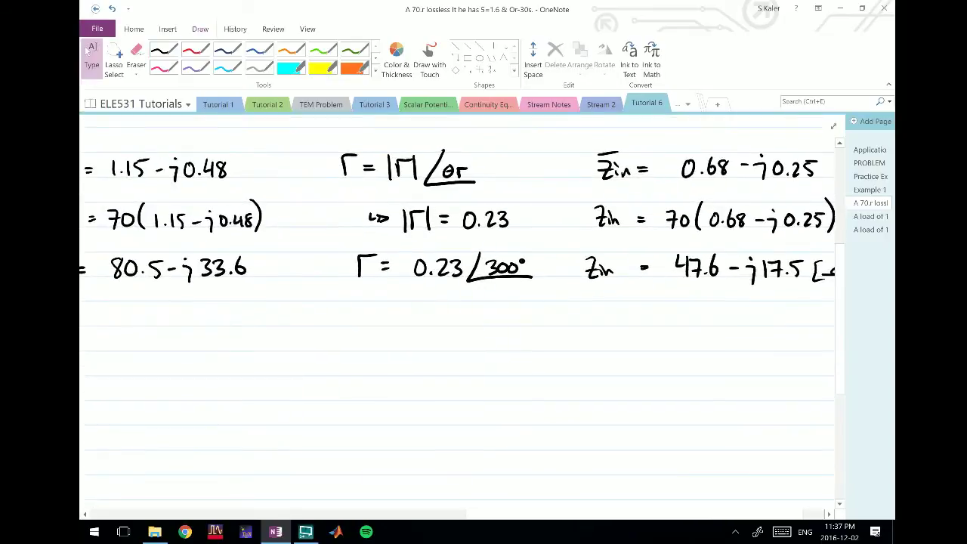
left_click_drag(257, 277, 284, 280)
Write the part label (b) below the part (a) results
scroll(453, 302, "left", 3)
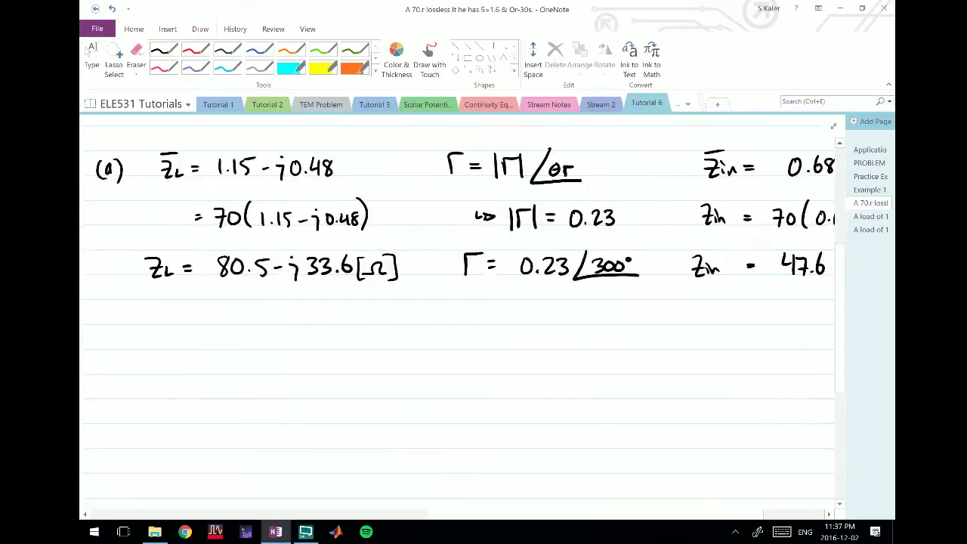
scroll(453, 302, "down", 2)
scroll(453, 302, "up", 2)
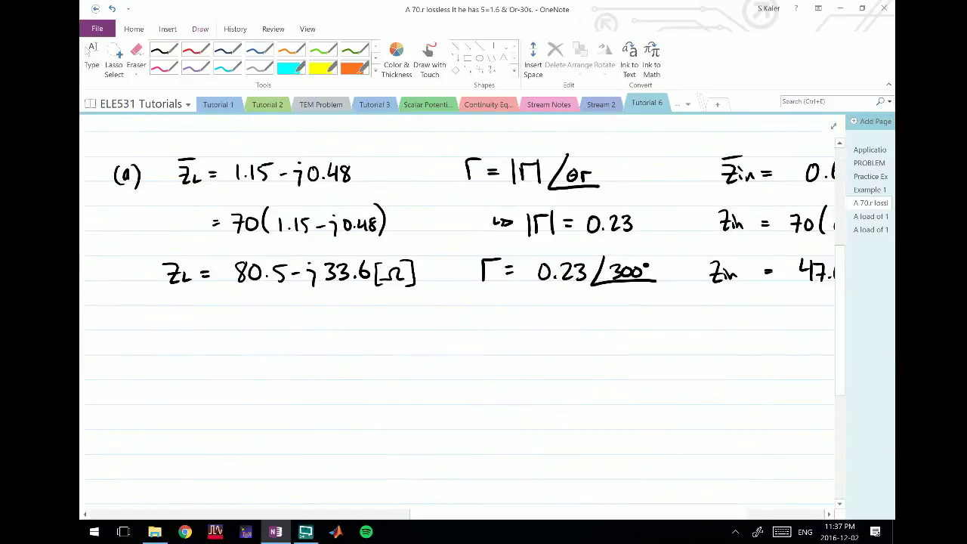
scroll(453, 302, "up", 3)
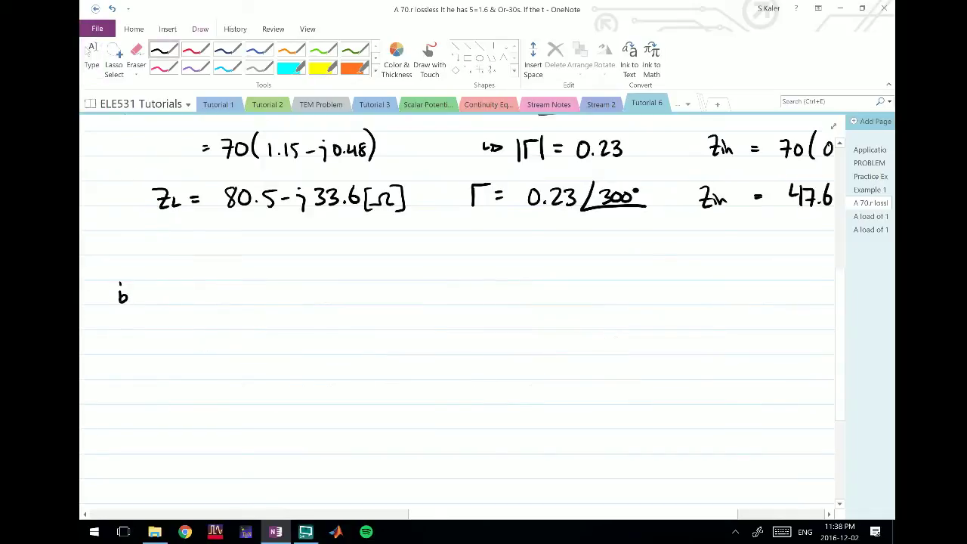
left_click_drag(118, 277, 115, 306)
left_click_drag(127, 272, 132, 305)
Mark the open-circuit end of the Smith chart's real axis with a red arrow labelled Vmax
scroll(453, 302, "up", 5)
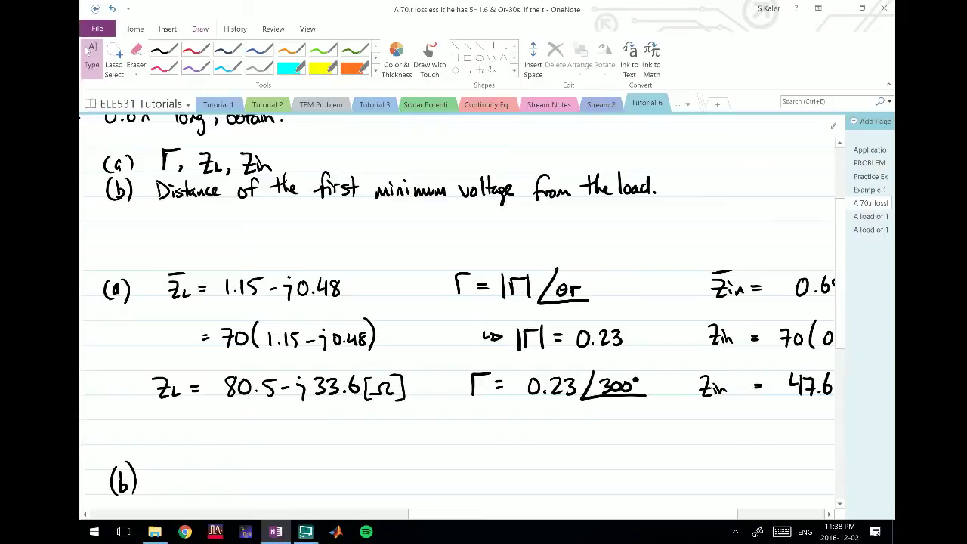
scroll(453, 302, "left", 10)
scroll(453, 303, "down", 3)
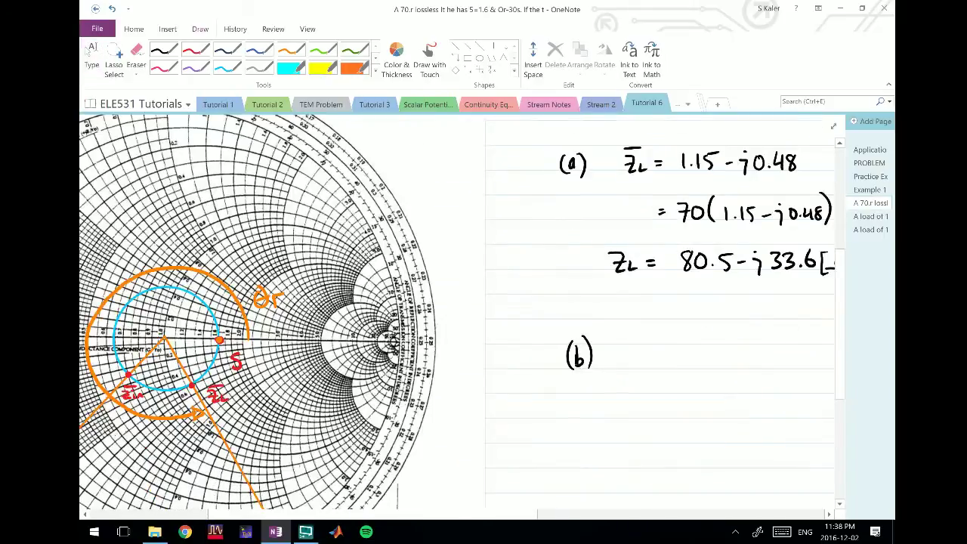
scroll(453, 302, "down", 1)
scroll(453, 302, "left", 1)
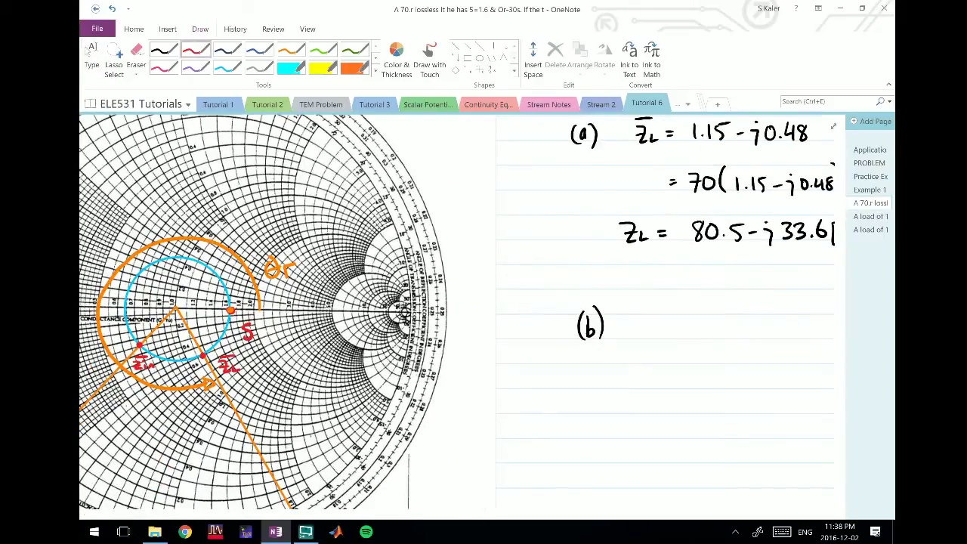
left_click_drag(464, 283, 451, 304)
mouse_move(460, 263)
left_mouse_down()
mouse_move(469, 280)
mouse_move(475, 267)
left_mouse_up()
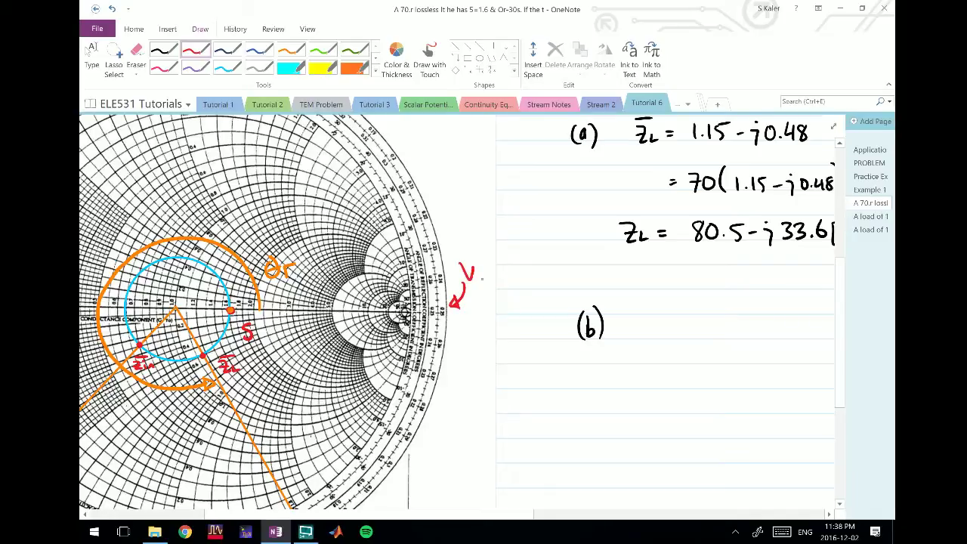
left_click_drag(476, 279, 497, 278)
left_click_drag(496, 270, 505, 278)
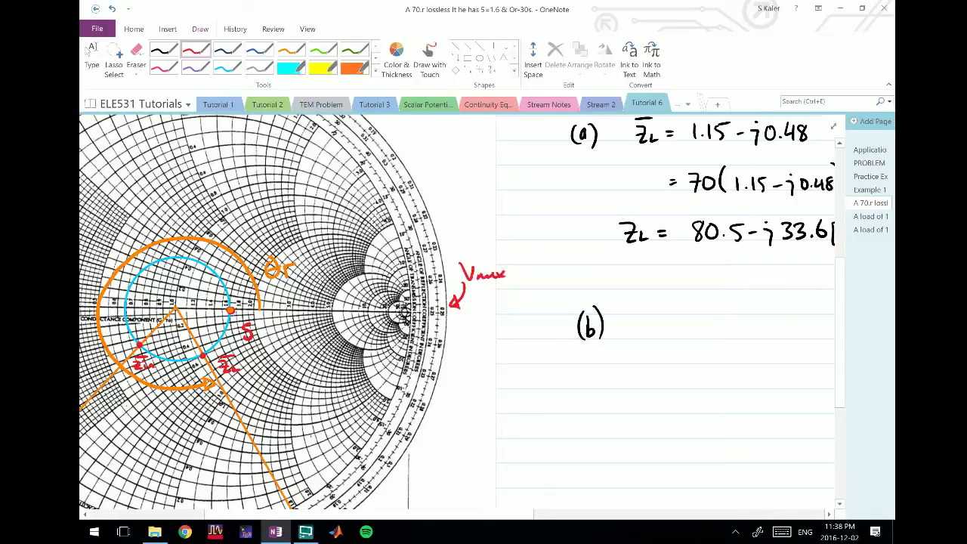
Mark the short-circuit end of the Smith chart's real axis with a red arrow labelled Vmin
scroll(460, 311, "left", 4)
scroll(460, 311, "down", 1)
left_click(194, 50)
left_click_drag(153, 228, 164, 247)
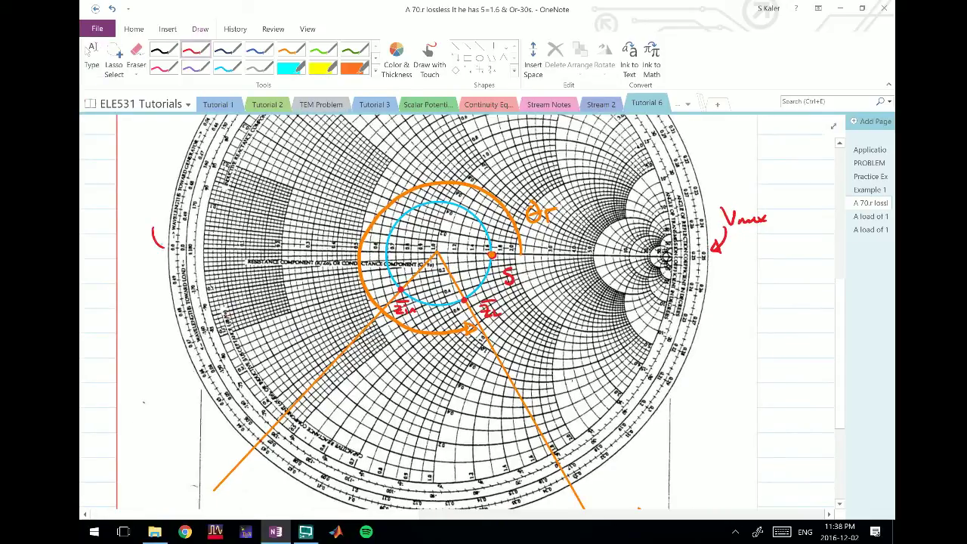
left_click_drag(160, 242, 158, 253)
left_click_drag(126, 212, 137, 208)
left_click_drag(139, 217, 149, 213)
left_click_drag(151, 208, 152, 213)
left_click_drag(154, 212, 161, 209)
Examine the wavelength scale on the chart's rim between the 0.333λ load line and the Vmin mark
scroll(461, 311, "right", 3)
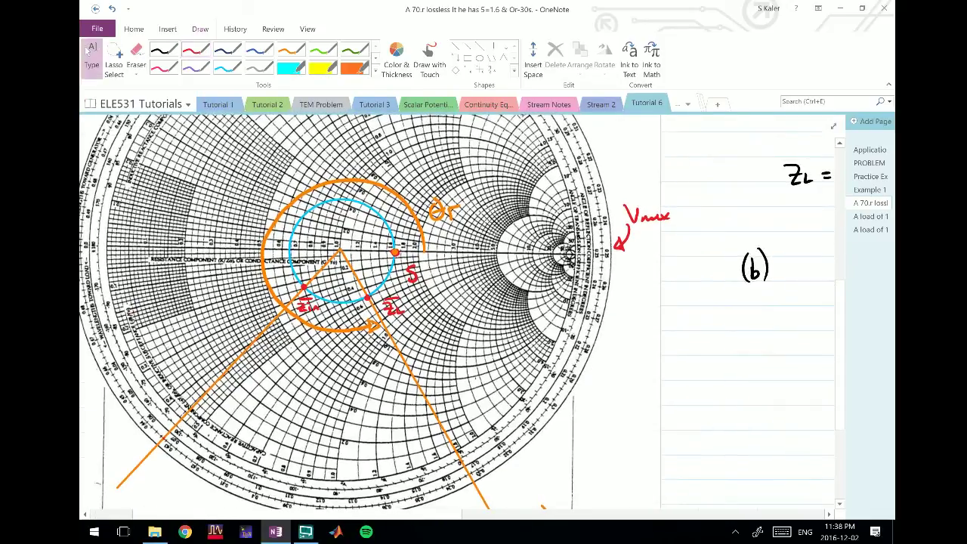
scroll(461, 311, "left", 2)
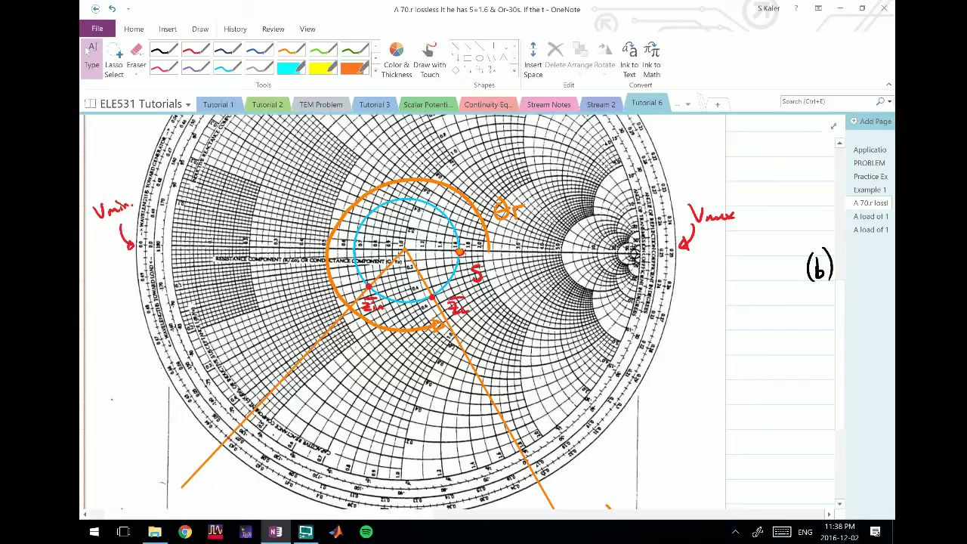
scroll(400, 310, "down", 3)
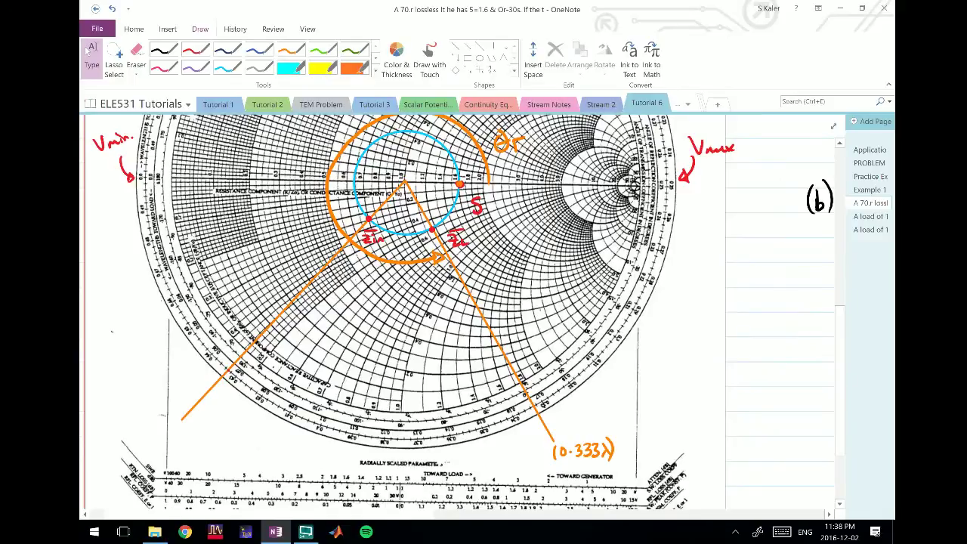
left_click(600, 453)
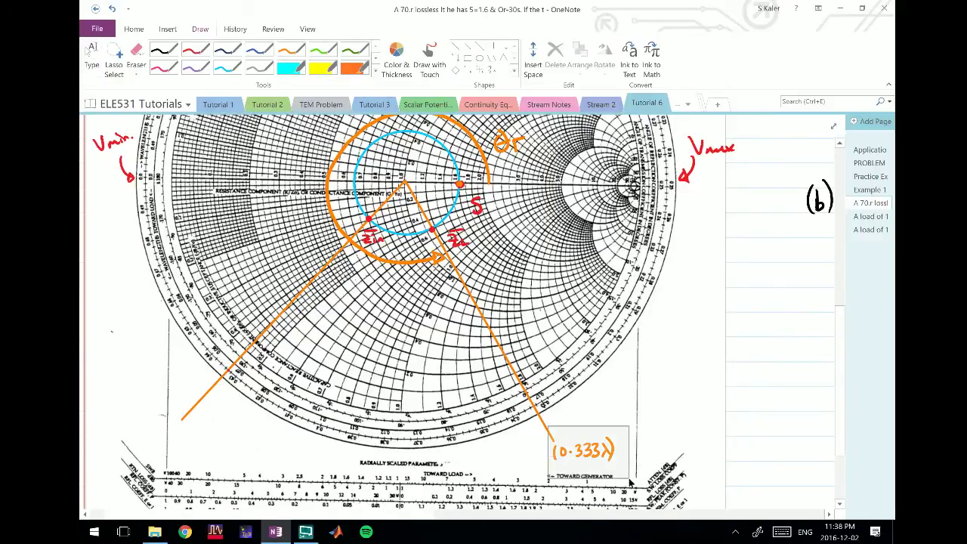
left_click(676, 386)
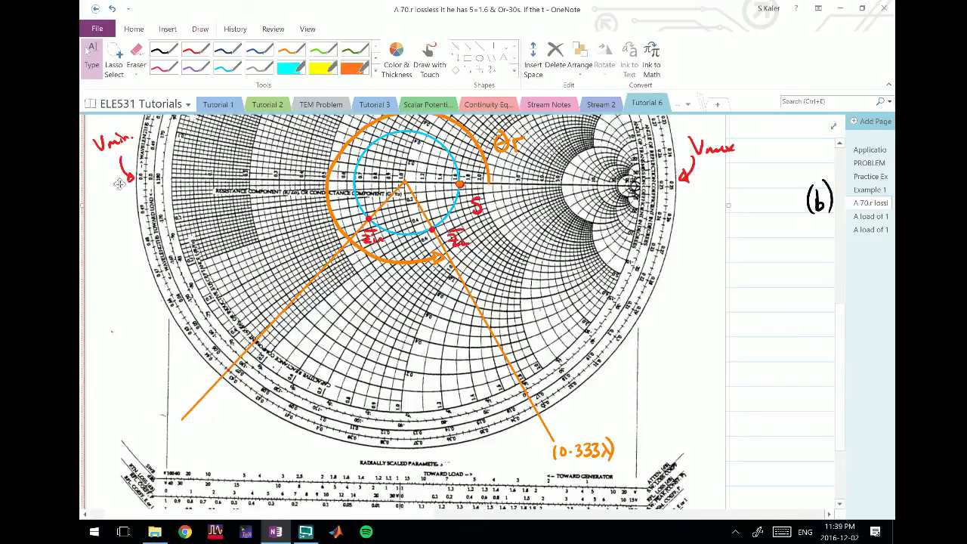
left_click(164, 49)
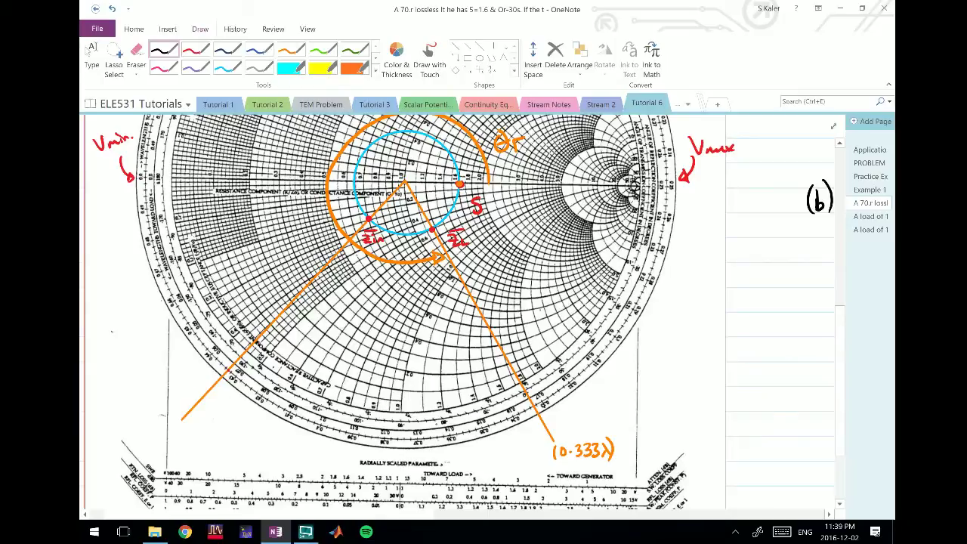
scroll(406, 159, "down", 1)
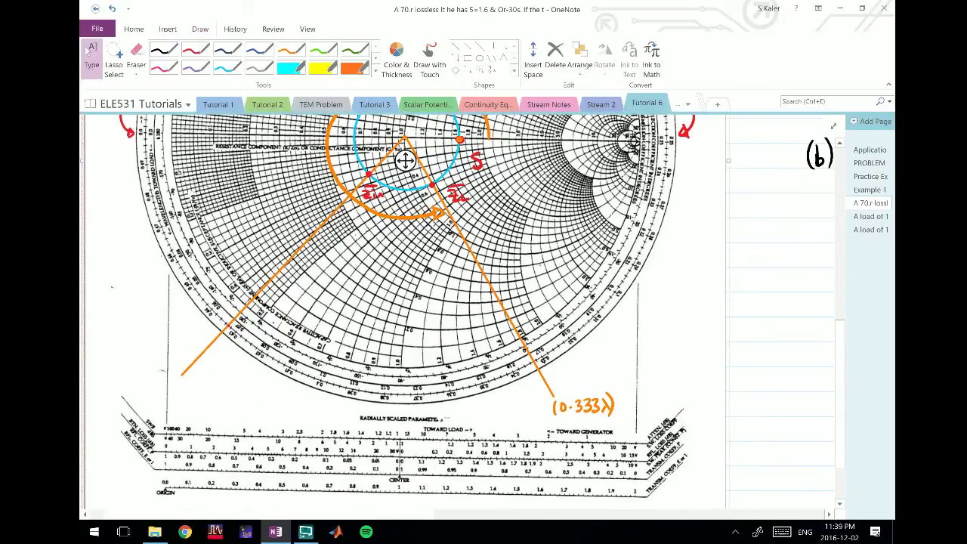
scroll(501, 410, "up", 2)
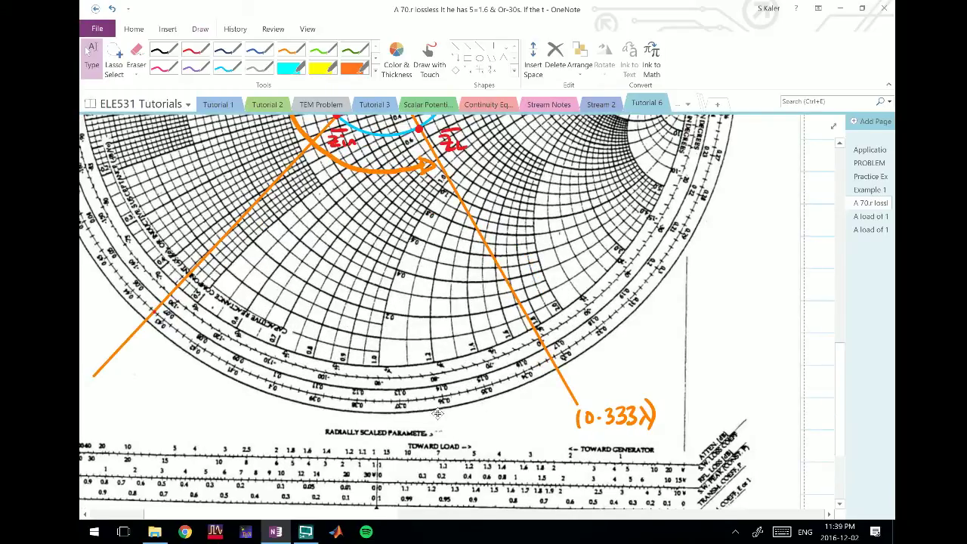
scroll(284, 404, "up", 3)
scroll(285, 404, "left", 3)
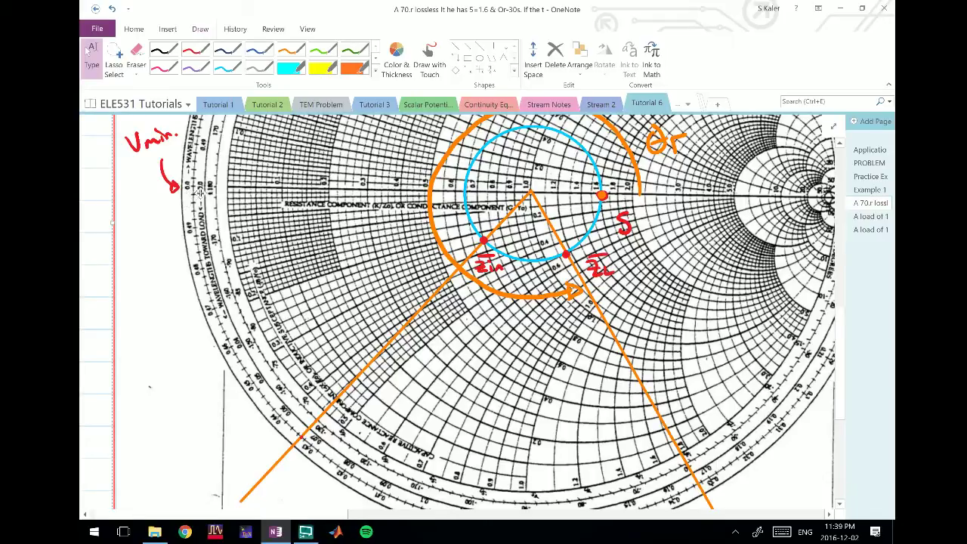
Write the wavelength reading 0.5λ in orange beside the Vmin arrow on the Smith chart
scroll(461, 312, "right", 1)
scroll(462, 312, "down", 1)
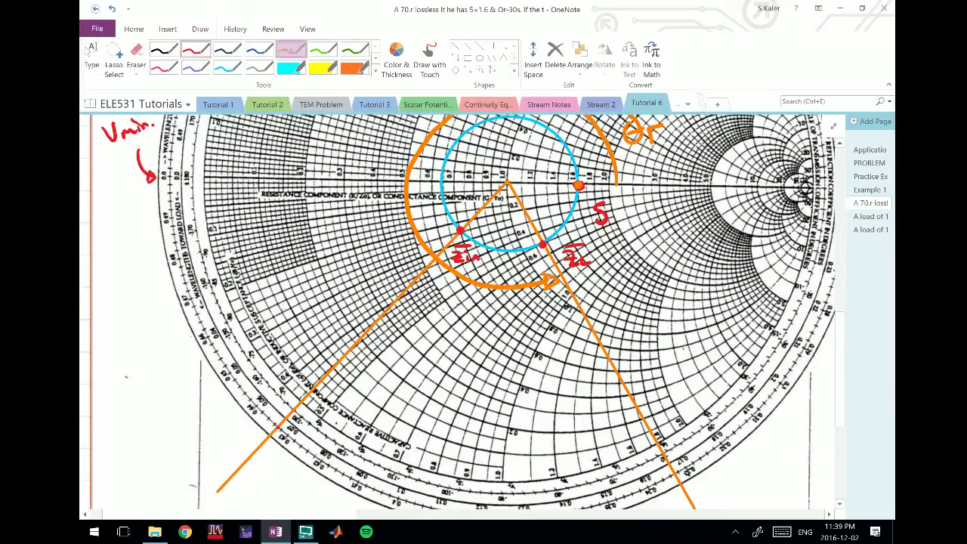
left_click(291, 50)
left_click_drag(100, 180, 100, 180)
left_click(106, 184)
left_click_drag(111, 175, 108, 183)
left_click_drag(111, 174, 117, 173)
left_click_drag(117, 170, 117, 182)
Start the part (b) solution in black with d_Vmin1 = (0.5 − 0.333λ
scroll(462, 312, "down", 1)
scroll(461, 312, "down", 3)
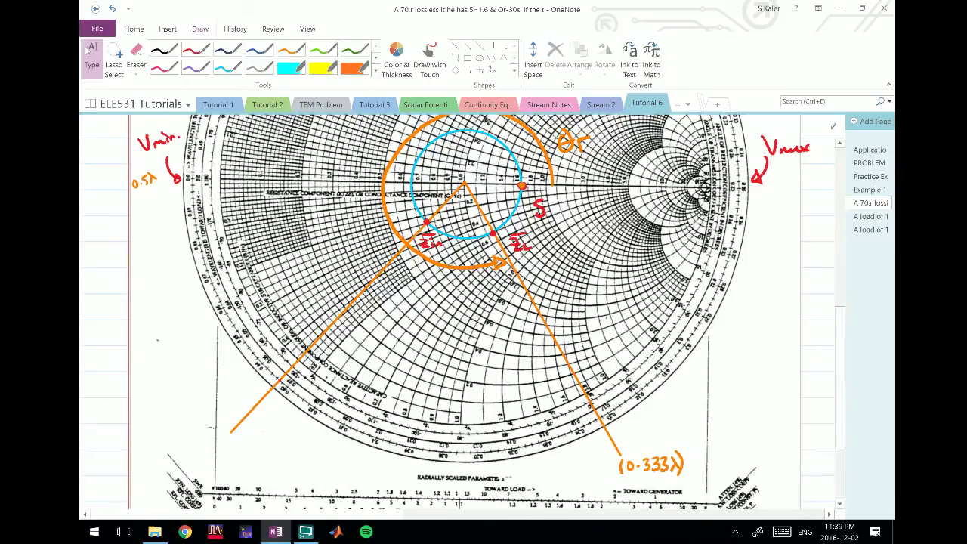
mouse_move(465, 377)
left_mouse_down()
mouse_move(204, 346)
mouse_move(83, 351)
left_mouse_up()
left_click_drag(460, 226, 451, 390)
mouse_move(382, 350)
left_mouse_down()
mouse_move(383, 359)
mouse_move(390, 338)
mouse_move(398, 358)
mouse_move(408, 365)
mouse_move(416, 356)
mouse_move(427, 370)
left_mouse_up()
mouse_move(436, 353)
left_mouse_down()
mouse_move(480, 354)
mouse_move(486, 345)
mouse_move(503, 361)
mouse_move(516, 345)
left_mouse_up()
left_click(500, 363)
left_click_drag(472, 332, 473, 364)
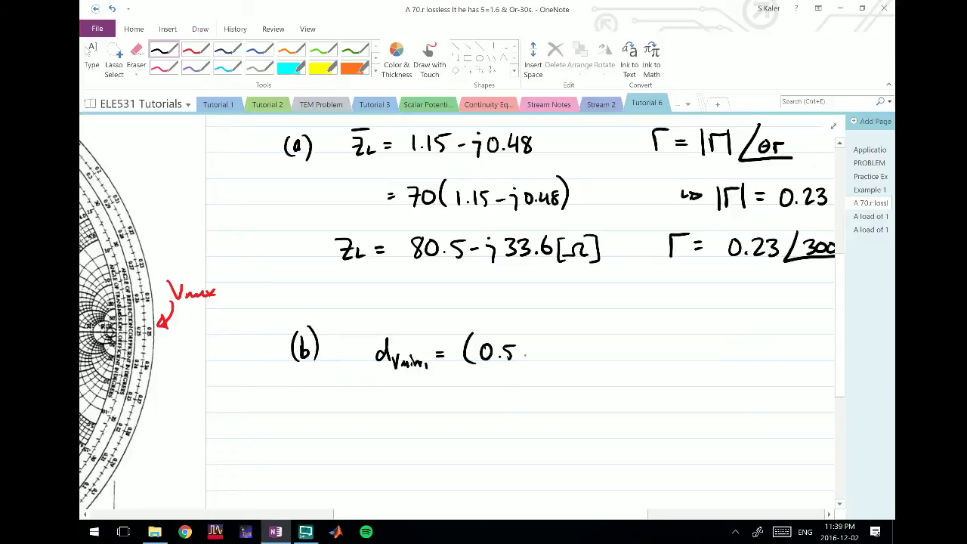
left_click_drag(519, 351, 527, 351)
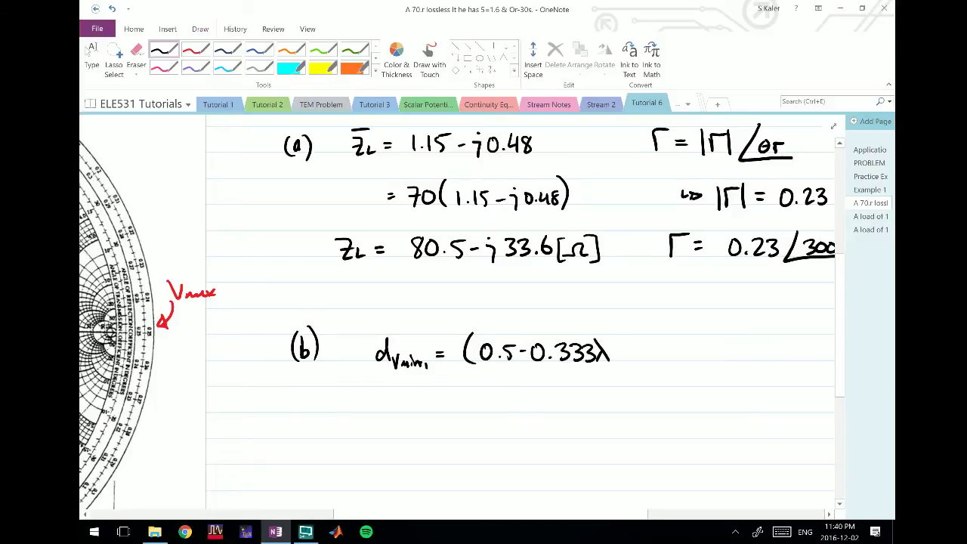
Remove the λ inside the bracket, close the bracket after 0.333 and write λ = behind it
key("ctrl+z")
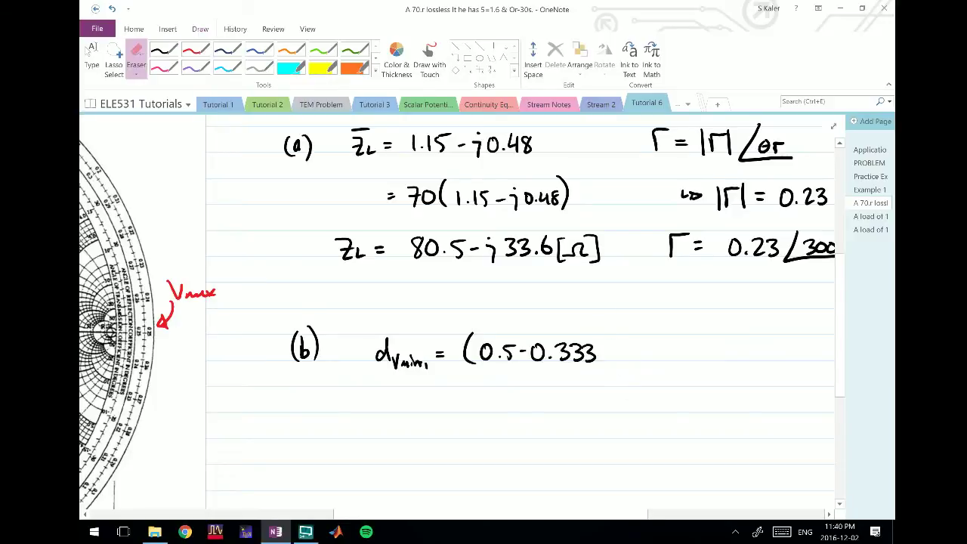
left_click_drag(596, 332, 598, 366)
mouse_move(610, 337)
left_mouse_down()
mouse_move(625, 361)
mouse_move(614, 364)
mouse_move(644, 349)
left_mouse_up()
left_click_drag(636, 354, 646, 354)
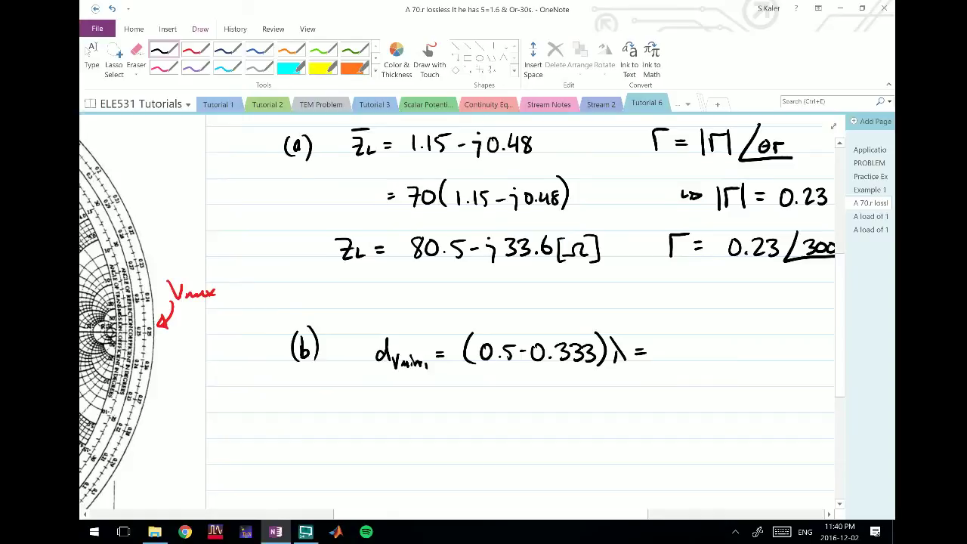
Write the distance result 0.167λ at the end of the part (b) equation
scroll(461, 313, "down", 1)
scroll(461, 314, "right", 1)
left_click_drag(643, 302, 662, 318)
left_click(653, 315)
mouse_move(675, 300)
left_mouse_down()
mouse_move(669, 311)
mouse_move(683, 318)
mouse_move(685, 309)
left_mouse_up()
left_click_drag(694, 296, 702, 318)
left_click_drag(697, 306, 691, 318)
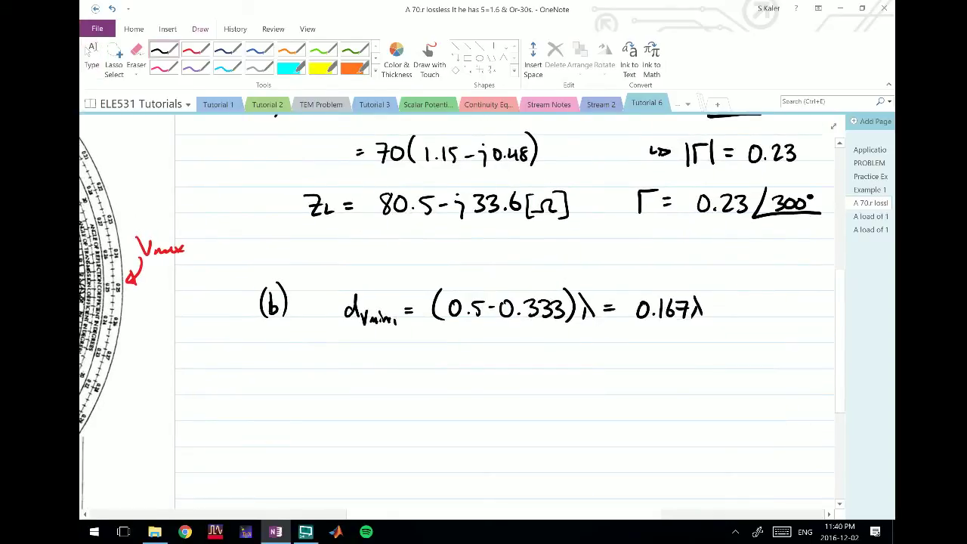
Review the rotation on the Smith chart from the load line at 0.333λ to Vmin at 0.5λ
scroll(460, 314, "left", 5)
scroll(461, 313, "down", 1)
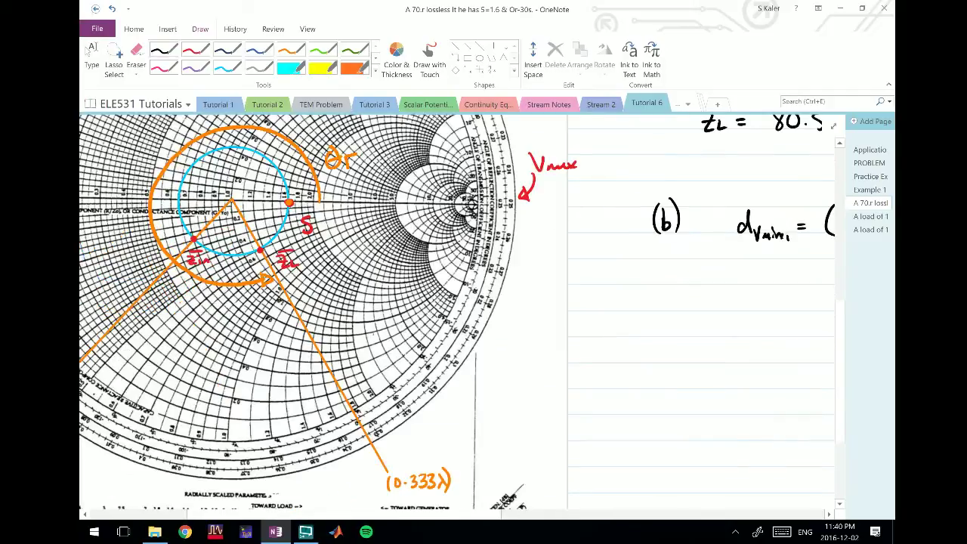
scroll(462, 315, "left", 5)
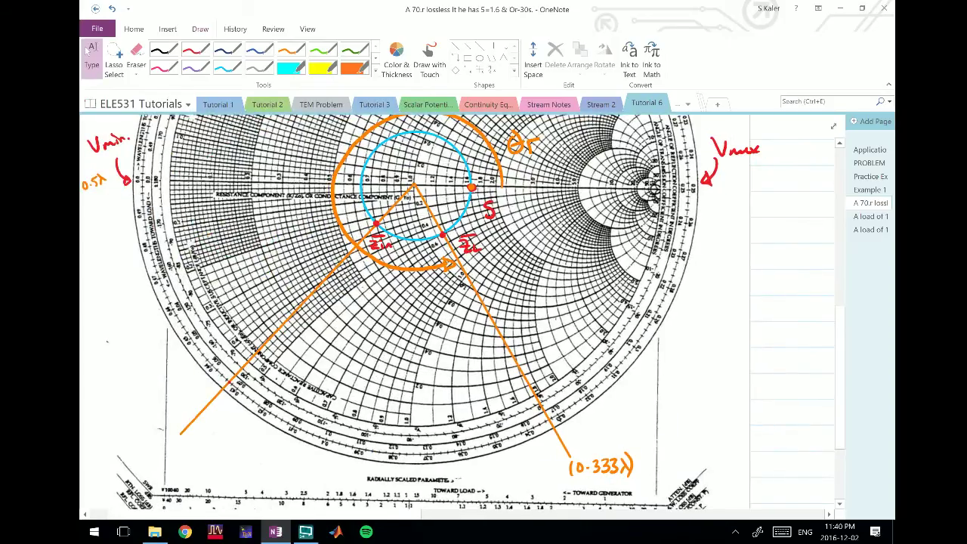
scroll(462, 316, "up", 1)
scroll(462, 316, "left", 1)
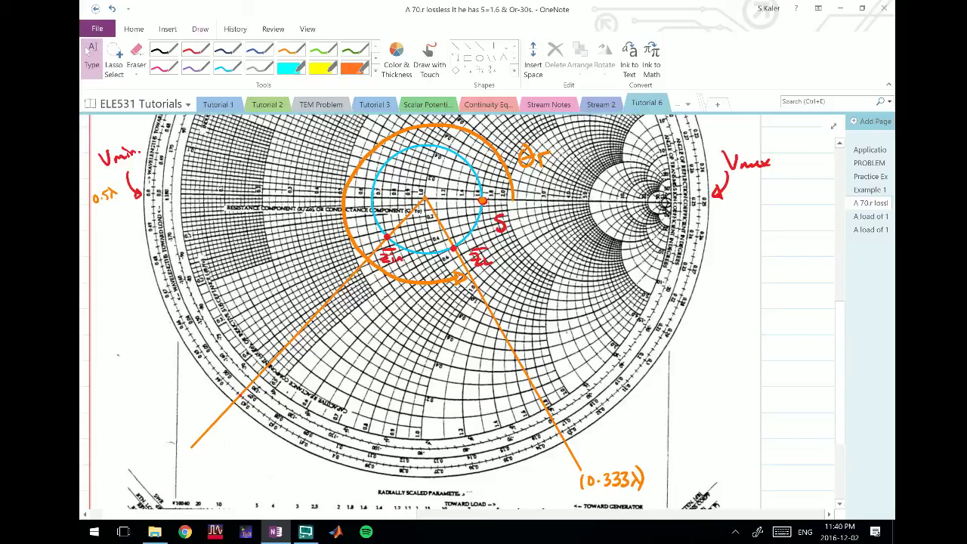
type("If the t")
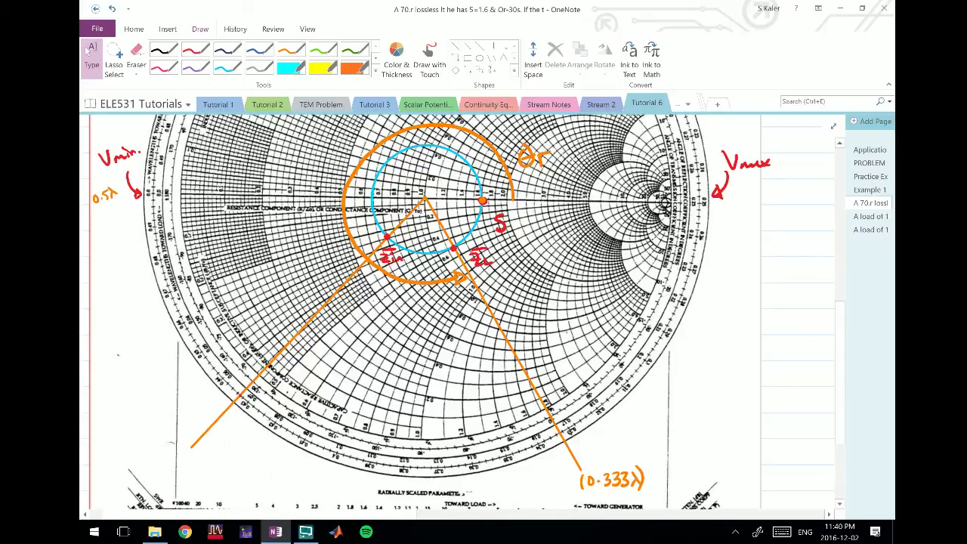
scroll(461, 311, "down", 1)
scroll(461, 312, "right", 2)
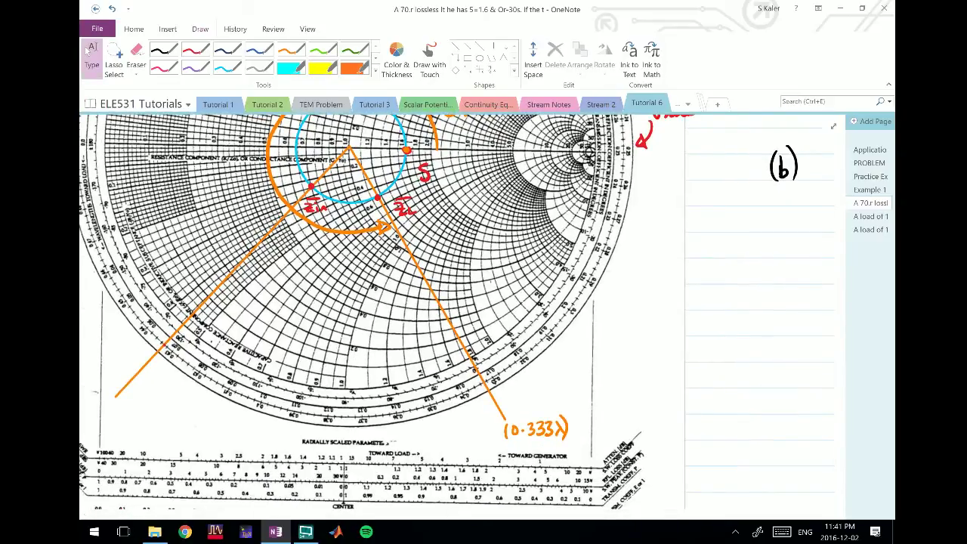
Highlight in yellow the wavelength scales between 0.33 and 0.34, where the load line crosses the chart's rim
scroll(549, 405, "up", 3)
scroll(426, 367, "down", 1)
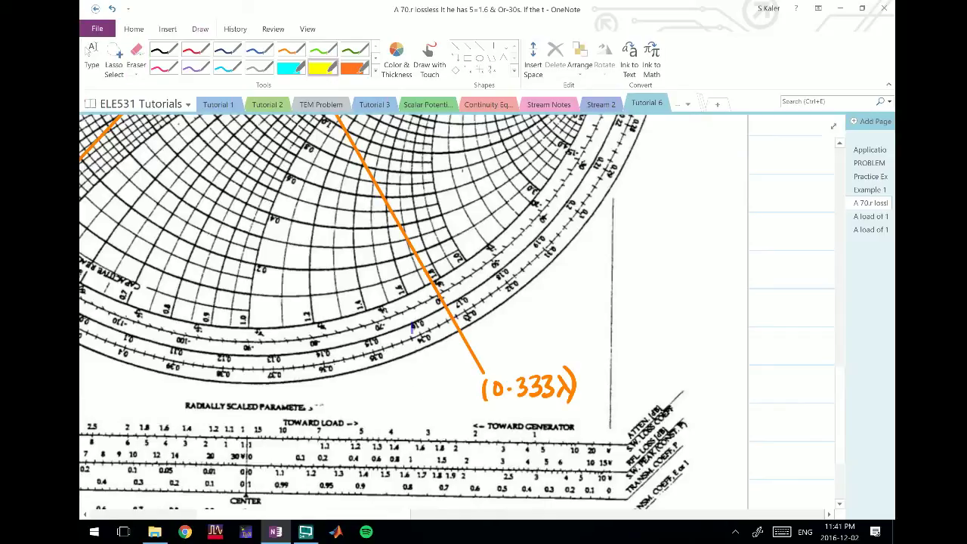
left_click_drag(413, 330, 468, 299)
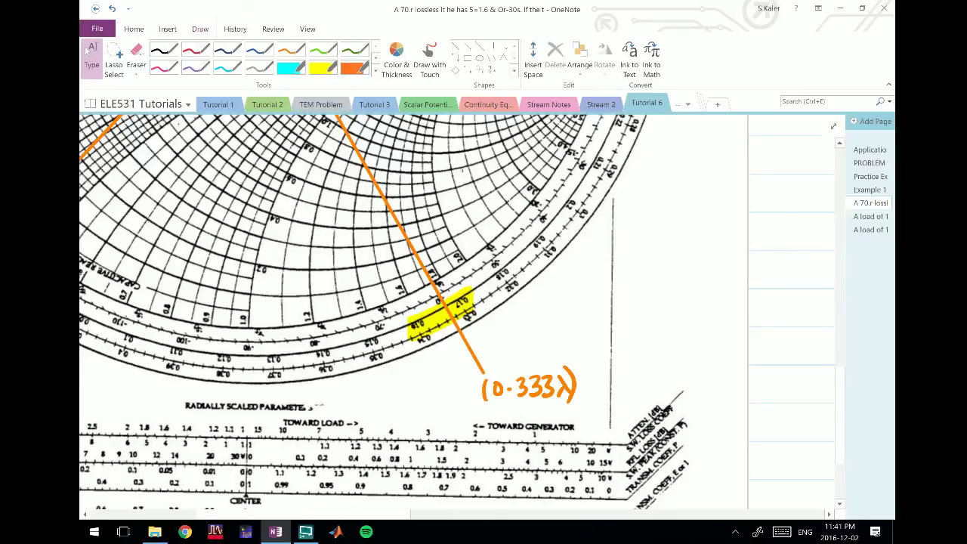
Put orange parentheses around the 0.5λ reading beside the Vmin arrow
scroll(531, 383, "down", 3)
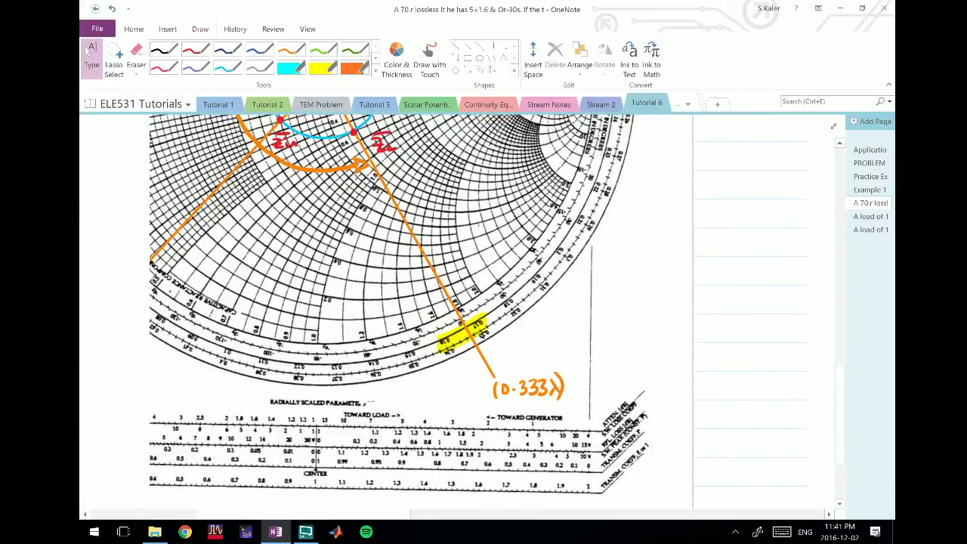
scroll(484, 310, "down", 2)
left_click(164, 49)
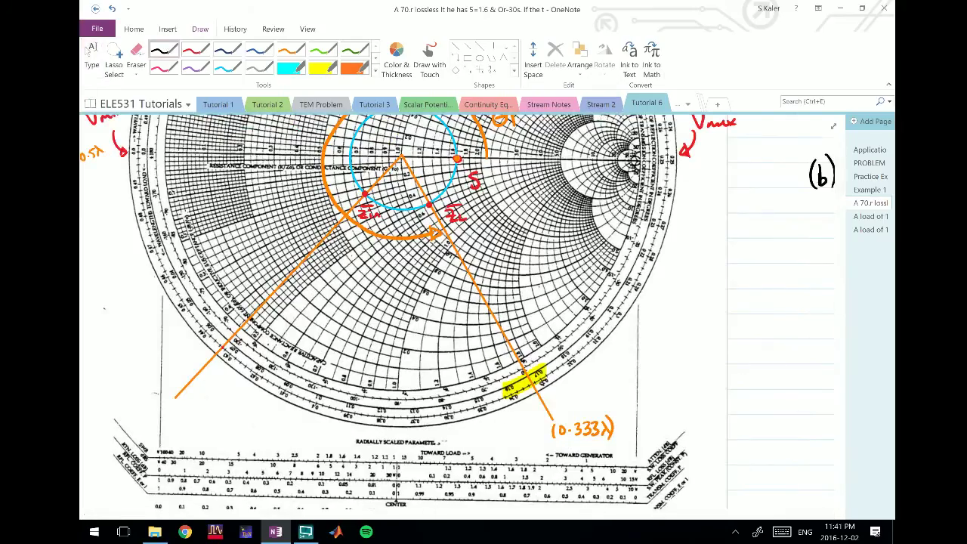
scroll(462, 316, "left", 1)
scroll(462, 315, "right", 1)
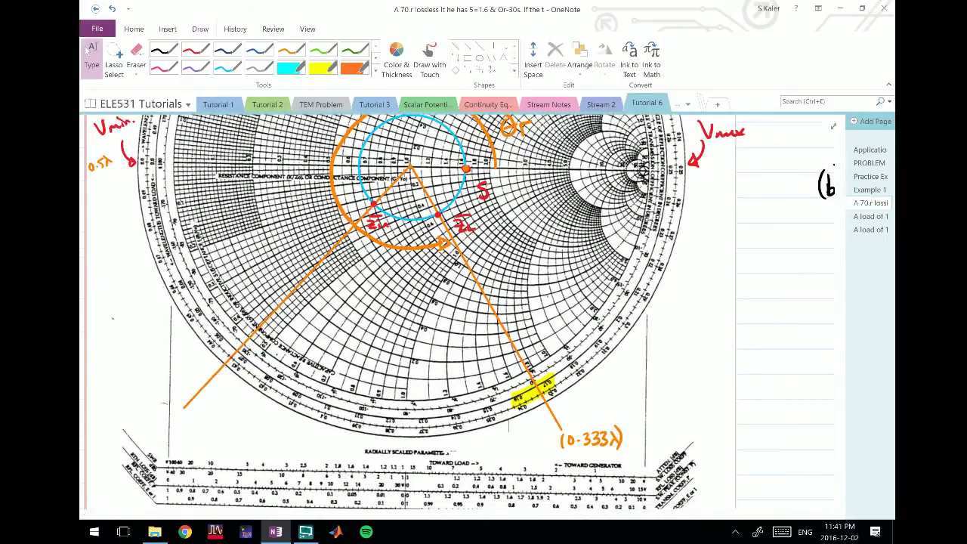
left_click(291, 50)
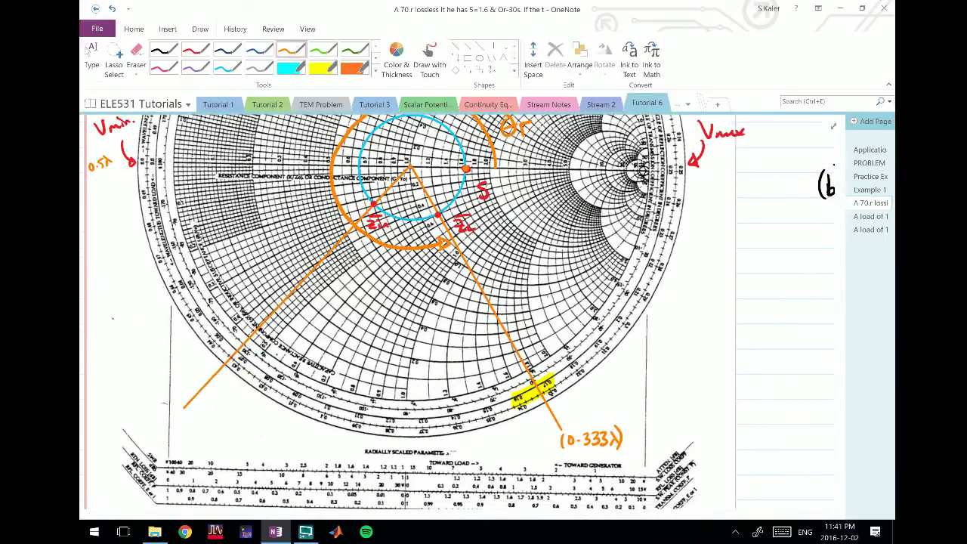
mouse_move(86, 160)
left_mouse_down()
mouse_move(84, 172)
mouse_move(109, 168)
left_mouse_up()
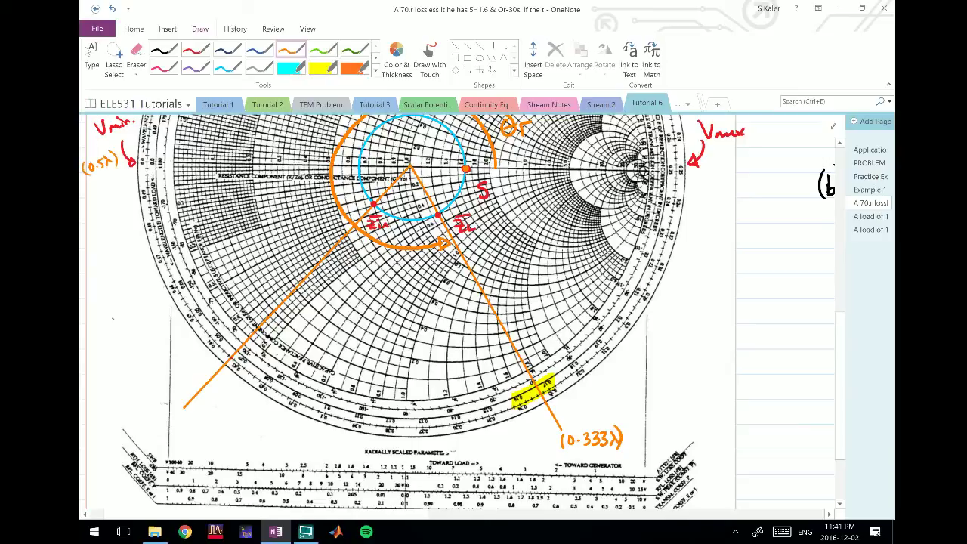
Add the approximation ≃ λ/6 after 0.167λ in the part (b) equation
left_click_drag(613, 388, 91, 423)
left_click_drag(483, 340, 358, 397)
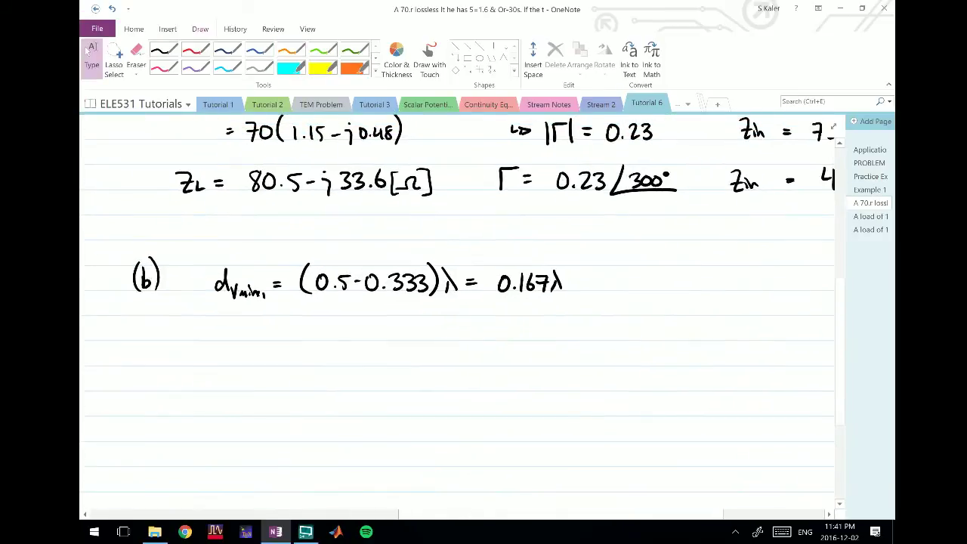
left_click_drag(483, 339, 508, 289)
left_click_drag(593, 231, 603, 229)
mouse_move(592, 237)
left_mouse_down()
mouse_move(640, 220)
mouse_move(633, 224)
left_mouse_up()
left_click_drag(628, 228, 648, 227)
left_click_drag(640, 232, 636, 242)
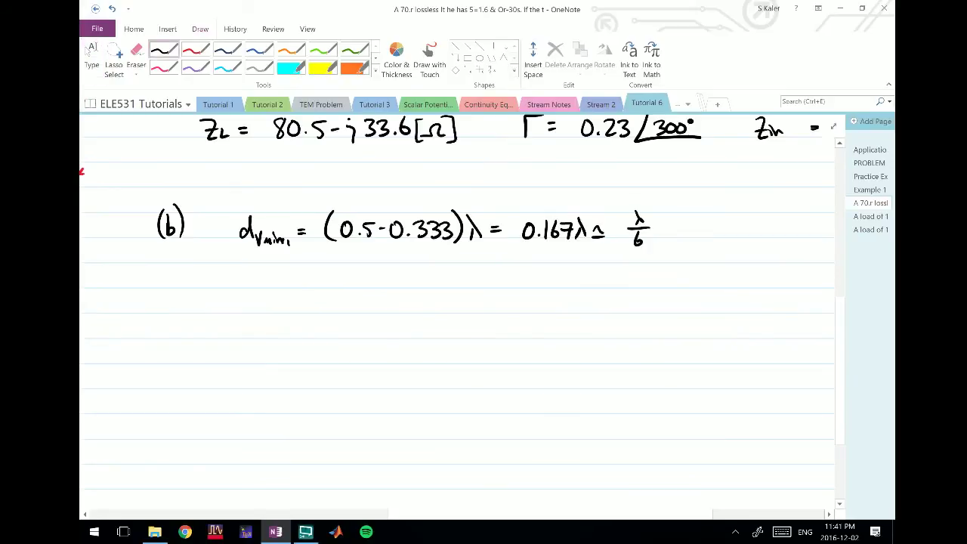
scroll(453, 310, "up", 2)
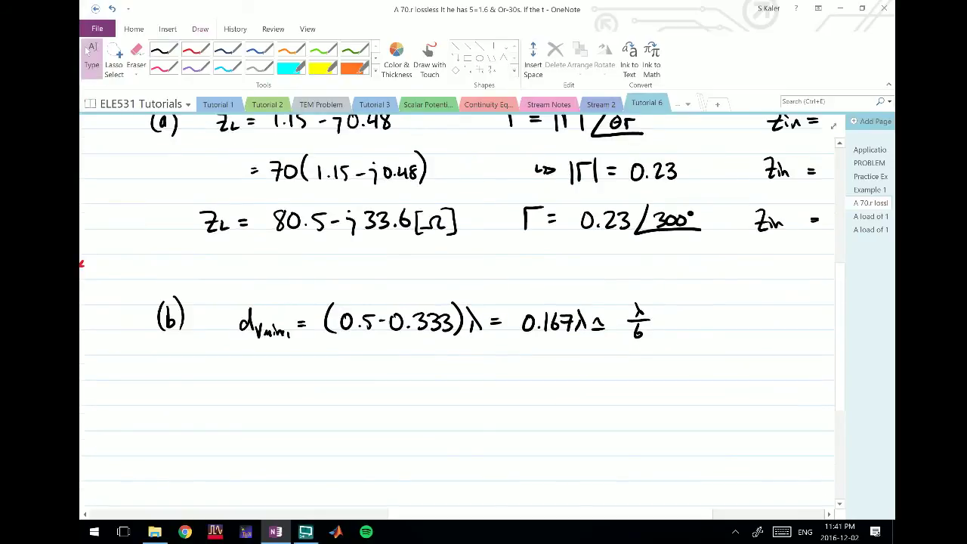
scroll(627, 416, "down", 1)
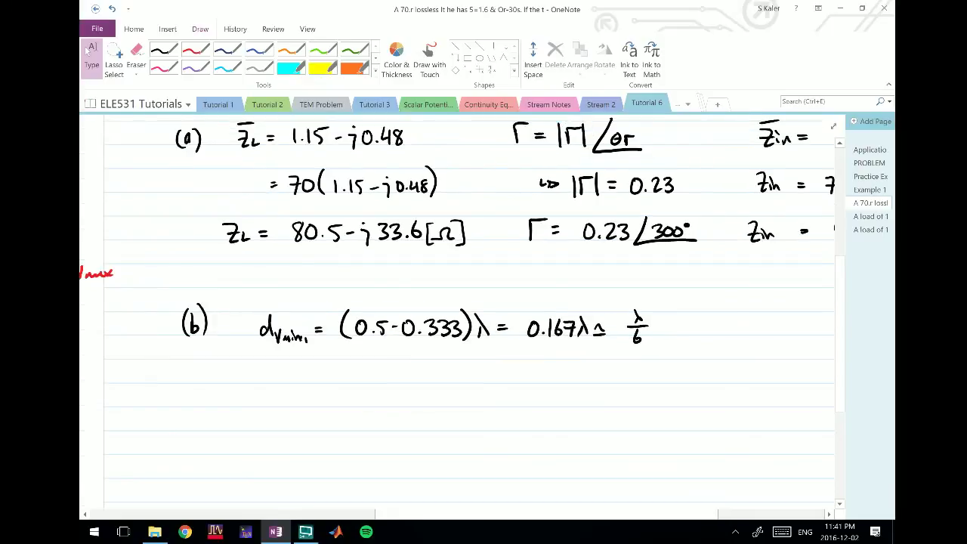
scroll(457, 312, "down", 1)
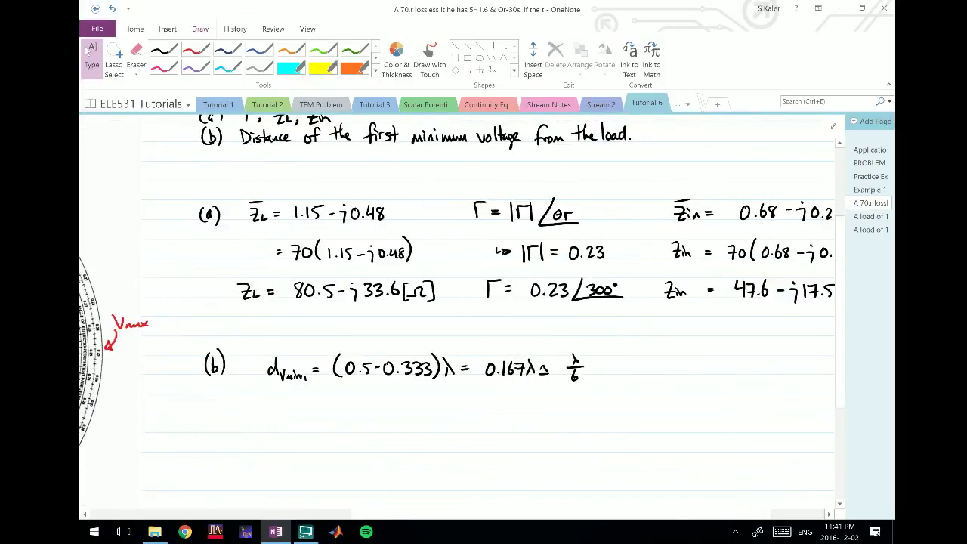